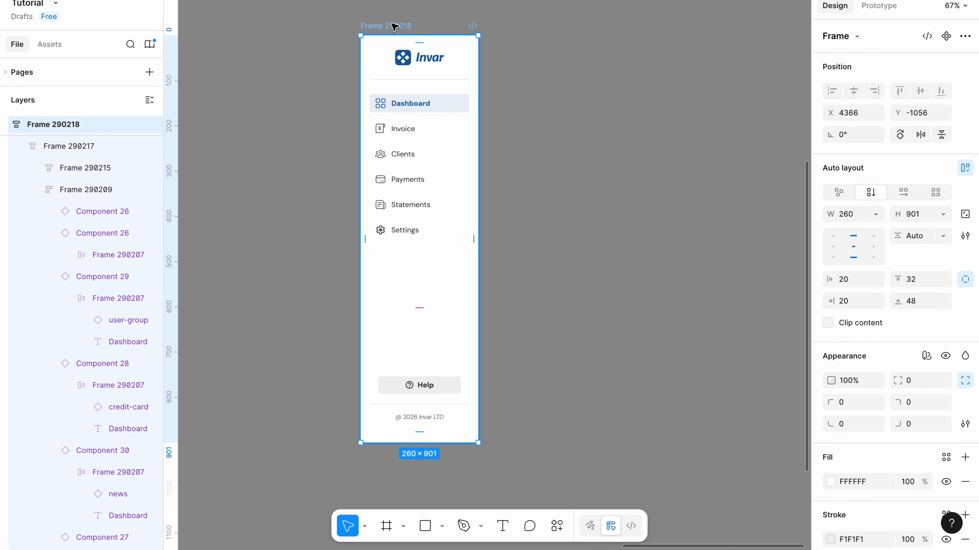
Duplicate the sidebar frame five times in a row to the side of the original.
key(ctrl+d)
key(ctrl+d)
key(ctrl+d)
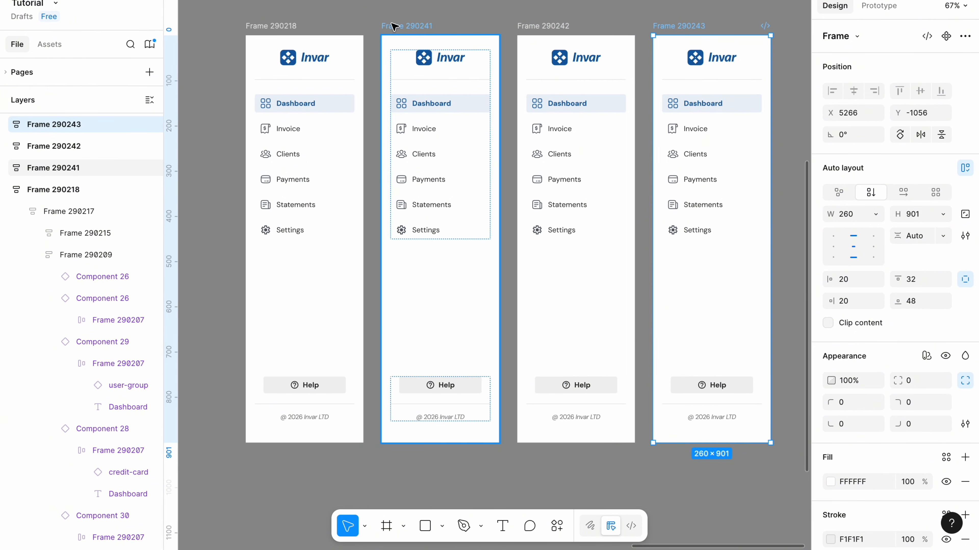
key(ctrl+d)
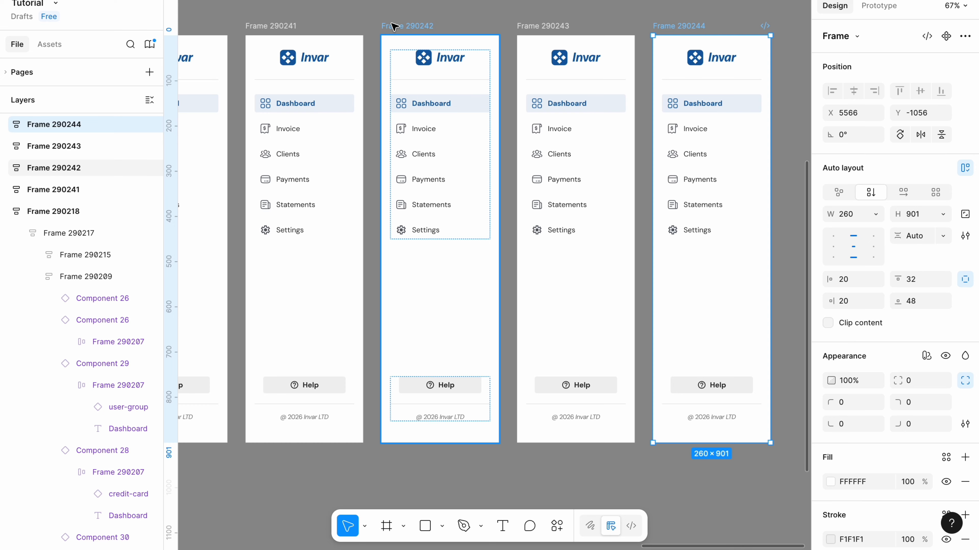
key(ctrl+d)
scroll(391, 24, down, 5)
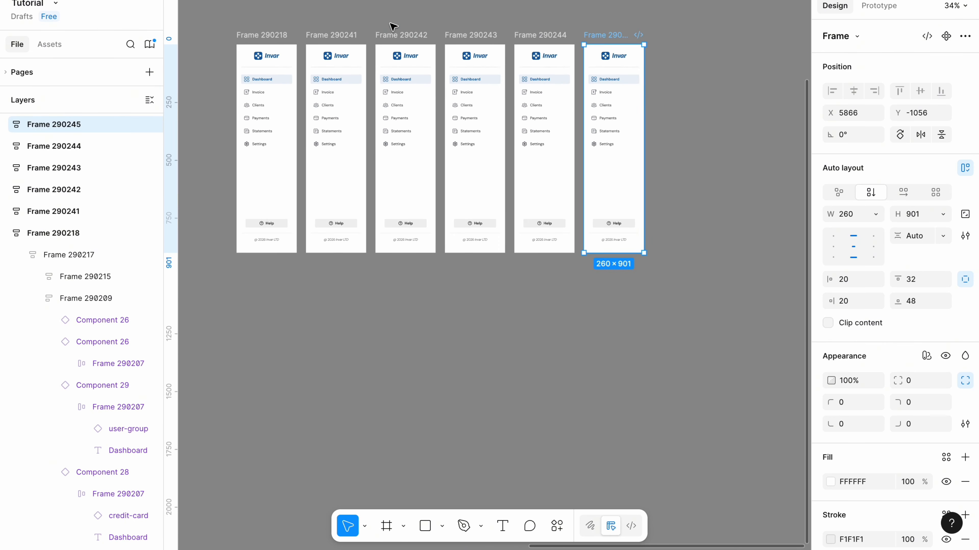
Select all six sidebar frames and combine them into a component set.
click(346, 306)
scroll(345, 306, up, 2)
scroll(347, 308, up, 2)
drag(224, 322, 753, 20)
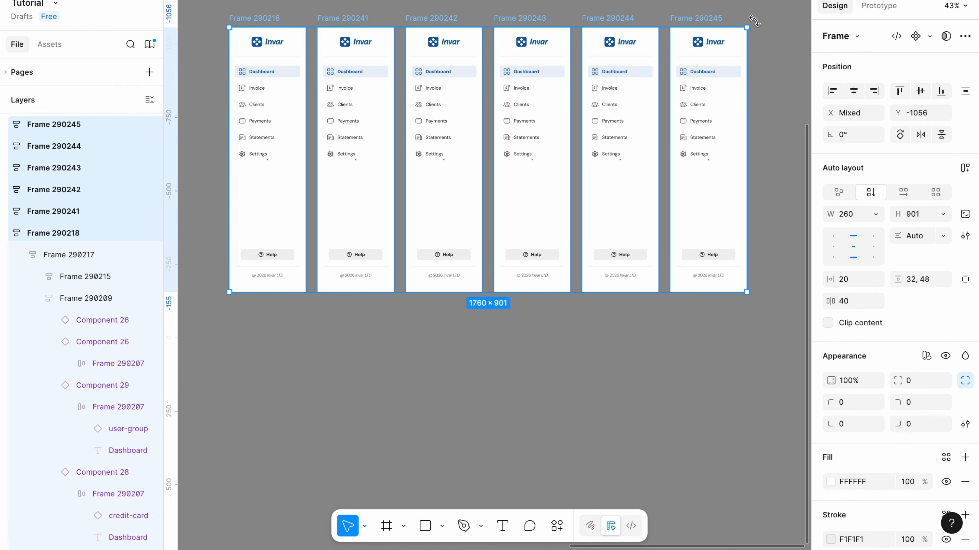
click(930, 37)
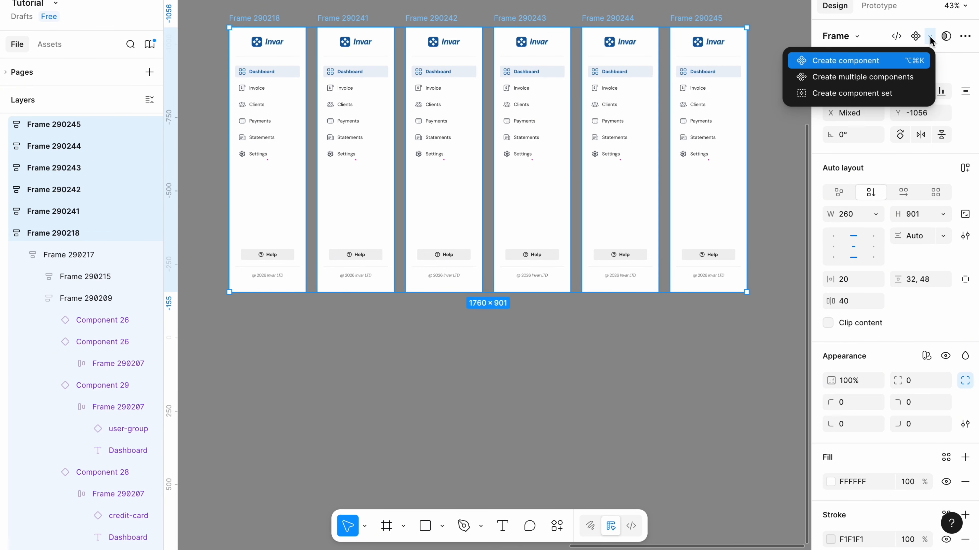
click(826, 97)
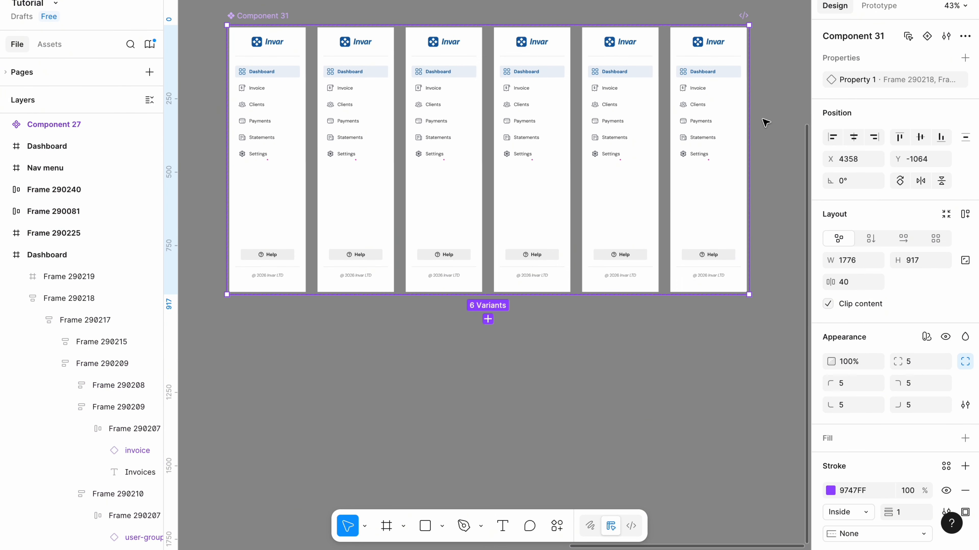
Name the first sidebar variant's Property 1 value "Dashboard".
click(292, 229)
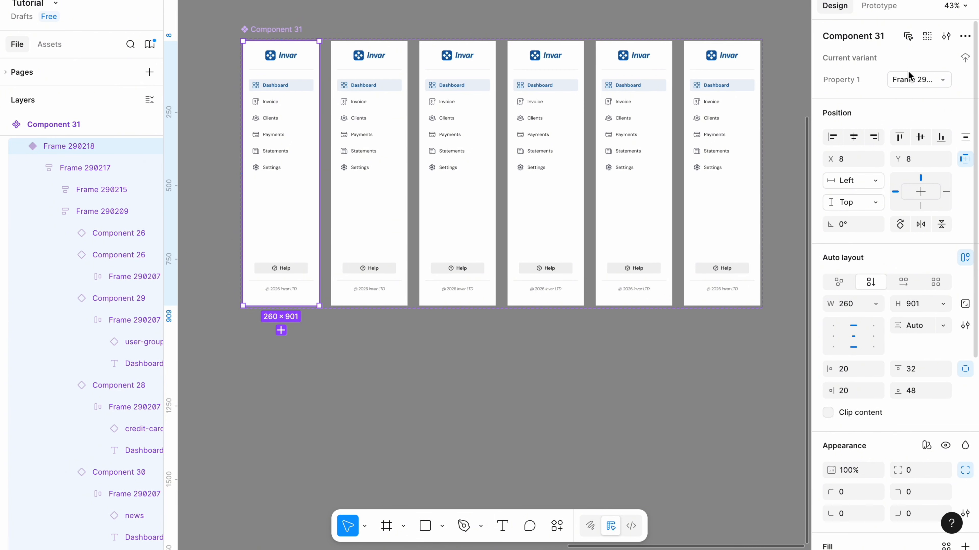
click(911, 81)
text(Dashboard)
click(594, 338)
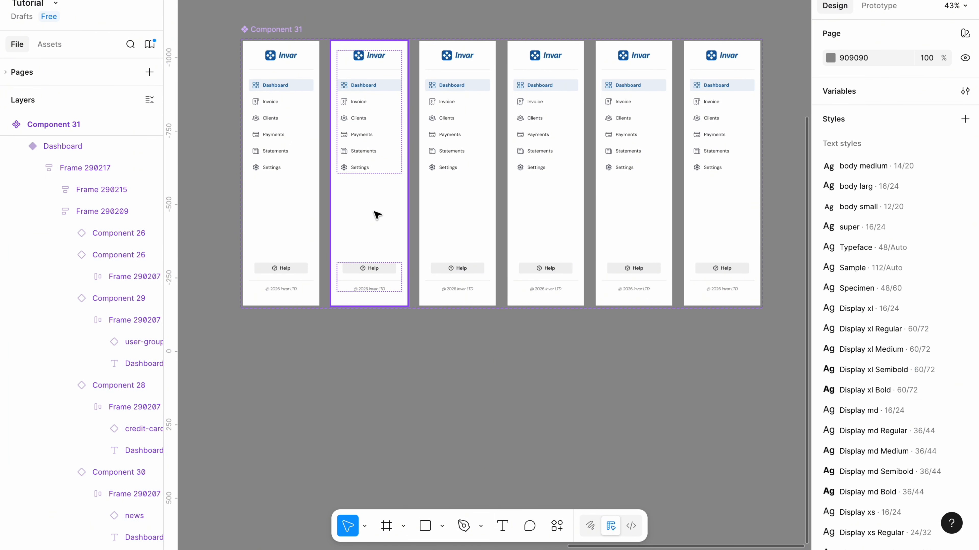
In the second variant, make Invoice the active item and Dashboard inactive, and copy the inactive Dashboard item.
click(365, 193)
scroll(365, 190, up, 2)
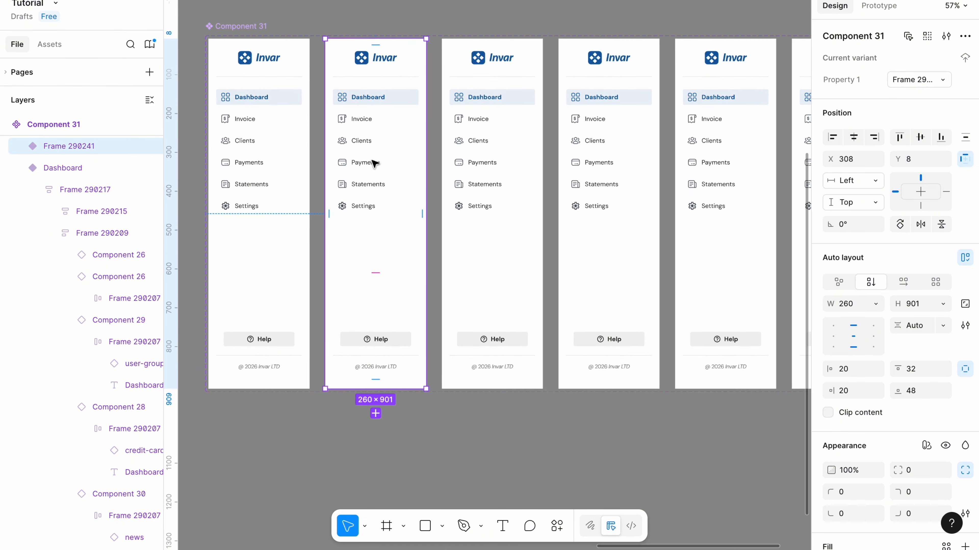
scroll(373, 162, up, 1)
click(384, 147)
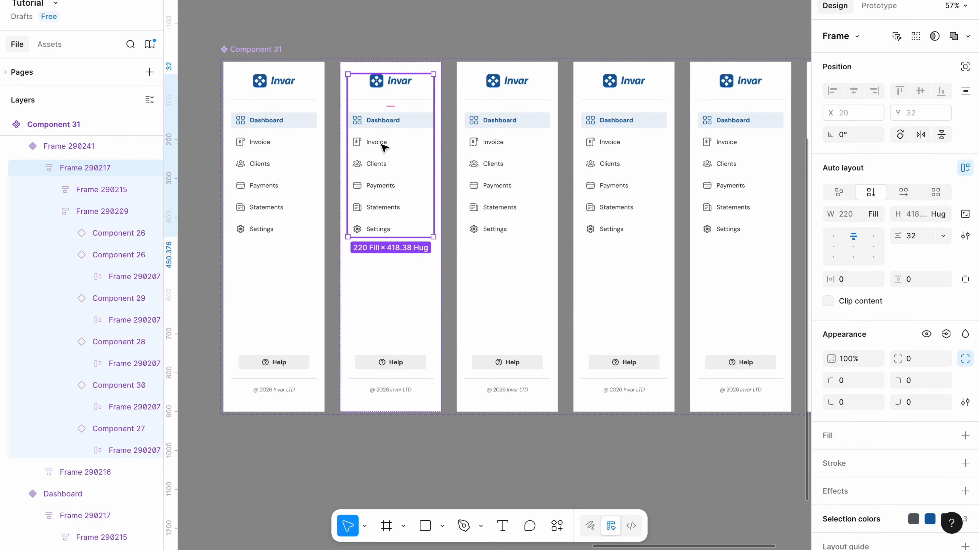
click(385, 121)
right_click(386, 122)
click(425, 43)
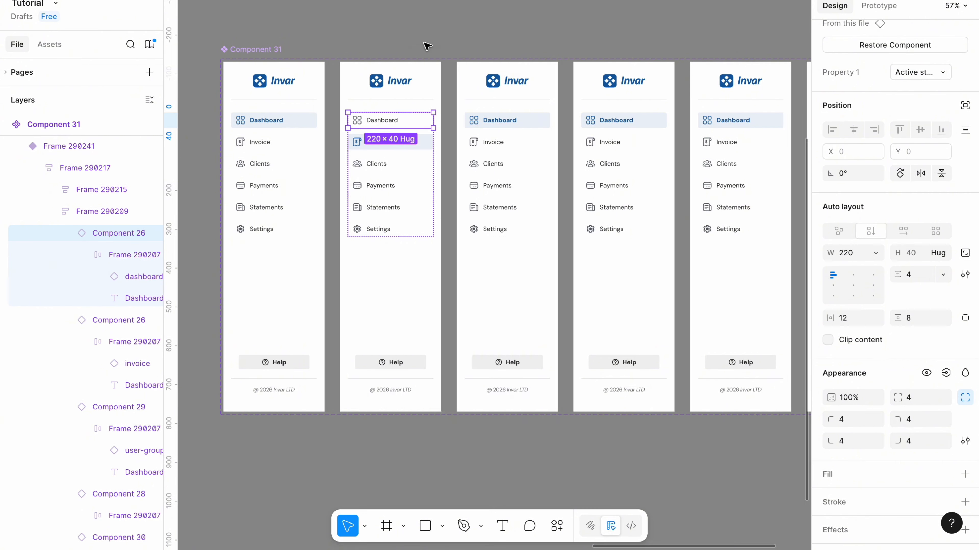
Replace the active Dashboard item in the remaining four variants with the copied inactive Dashboard item.
double_click(491, 117)
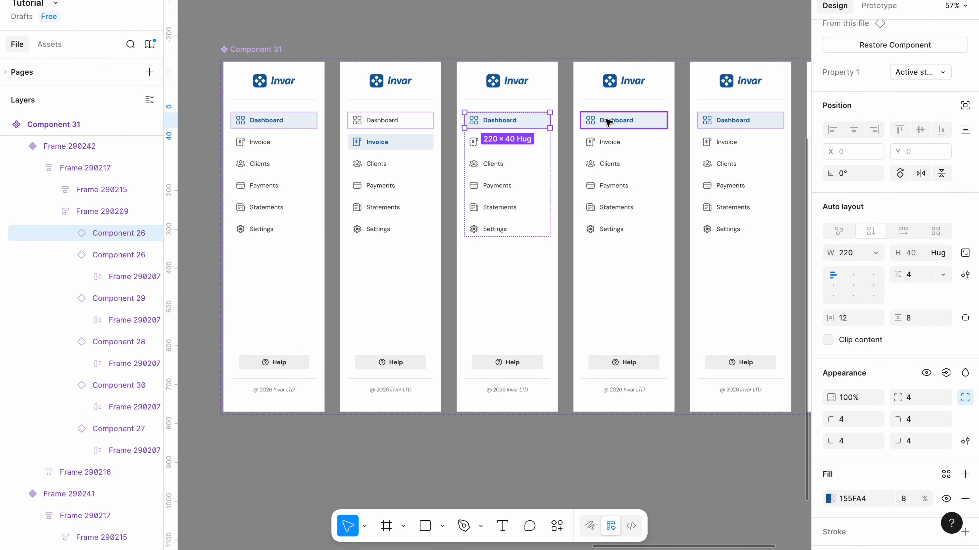
shift+click(616, 121)
shift+click(711, 123)
scroll(711, 123, right, 5)
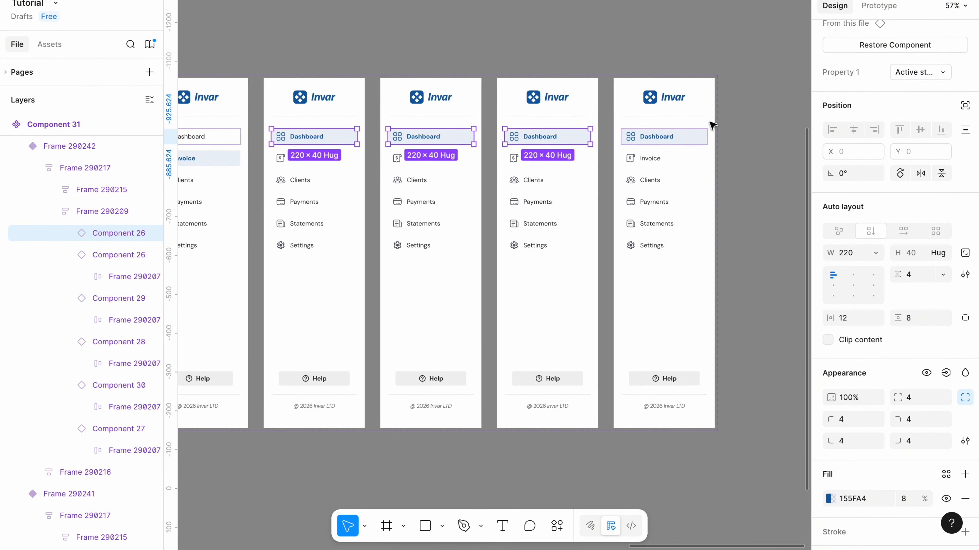
shift+click(653, 144)
scroll(651, 147, left, 2)
scroll(651, 147, left, 1)
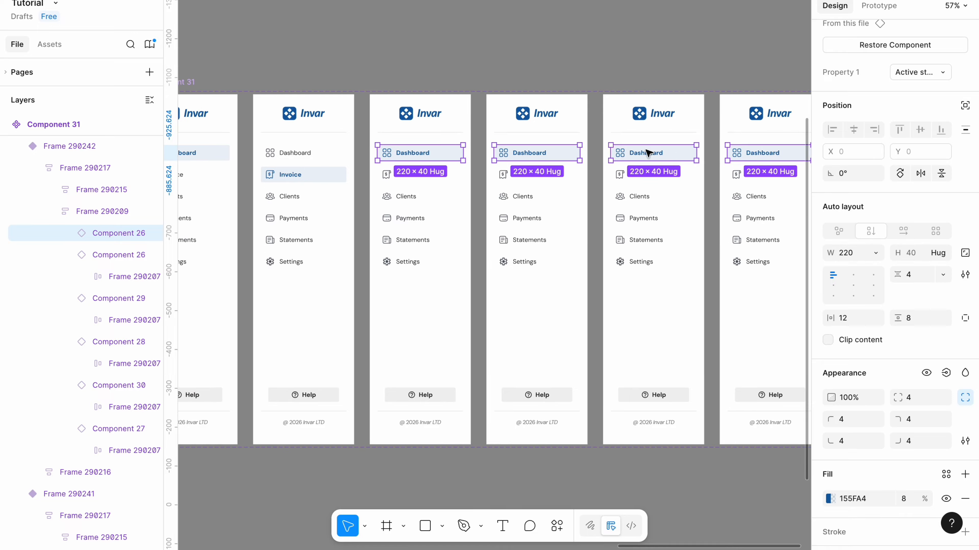
right_click(647, 155)
click(689, 90)
click(525, 55)
Replace the Clients item in the third variant with the active Invoice item and relabel it "Clients".
scroll(525, 55, down, 2)
scroll(525, 56, left, 2)
scroll(525, 56, left, 1)
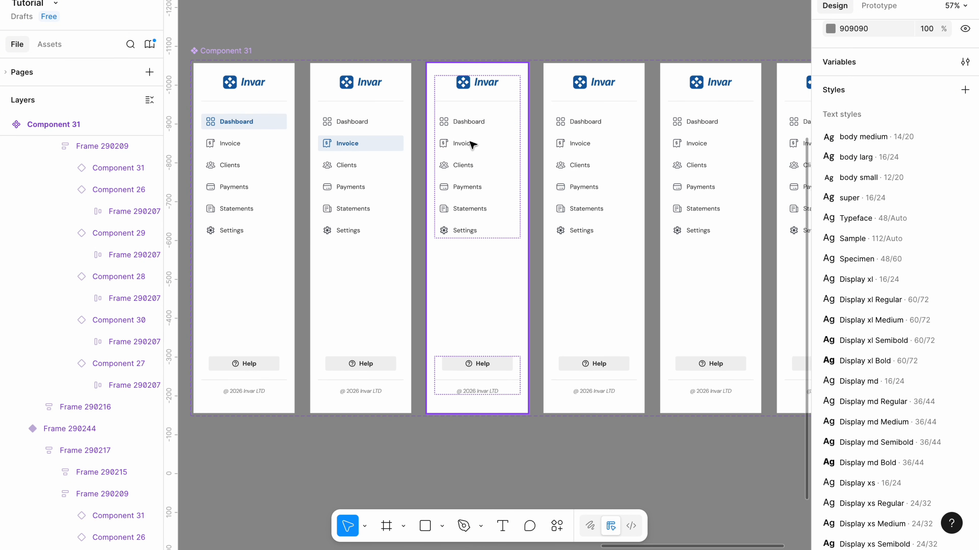
double_click(480, 166)
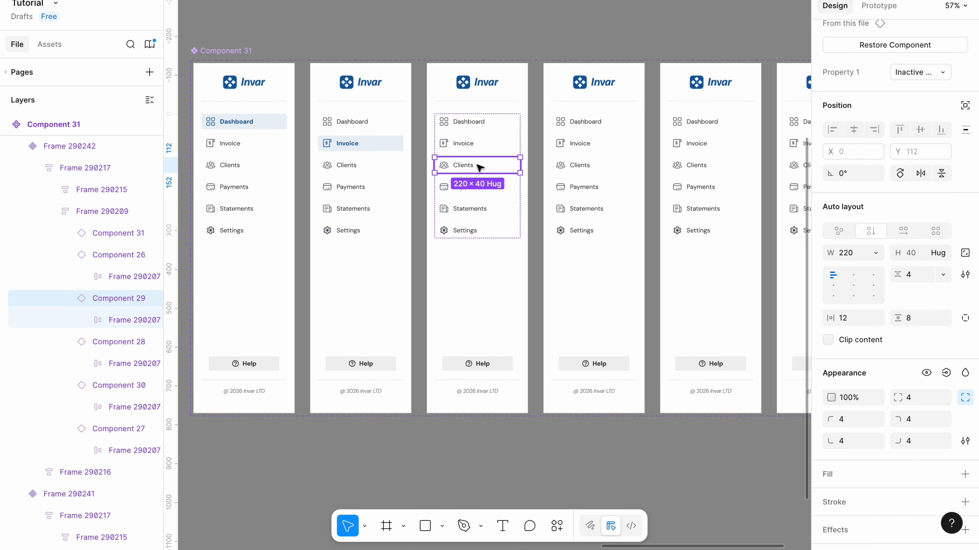
right_click(475, 170)
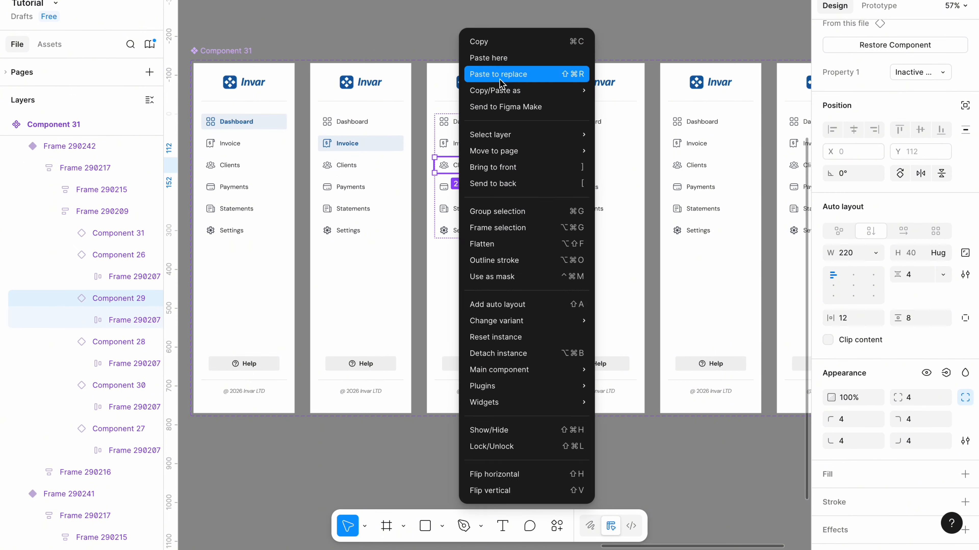
click(480, 72)
double_click(469, 166)
double_click(468, 164)
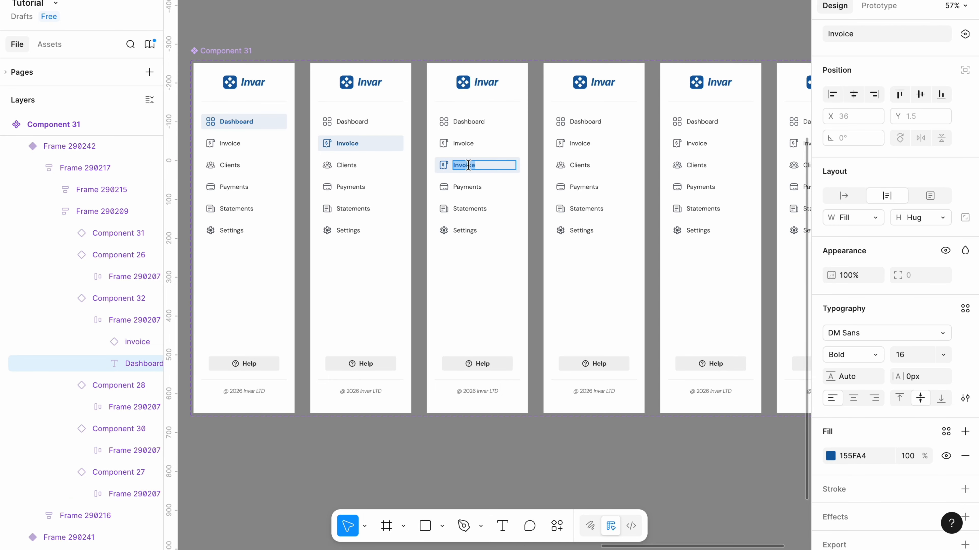
text(Clients)
Swap the active Clients item's icon to user-group and set the icon color to 155FA4.
click(443, 168)
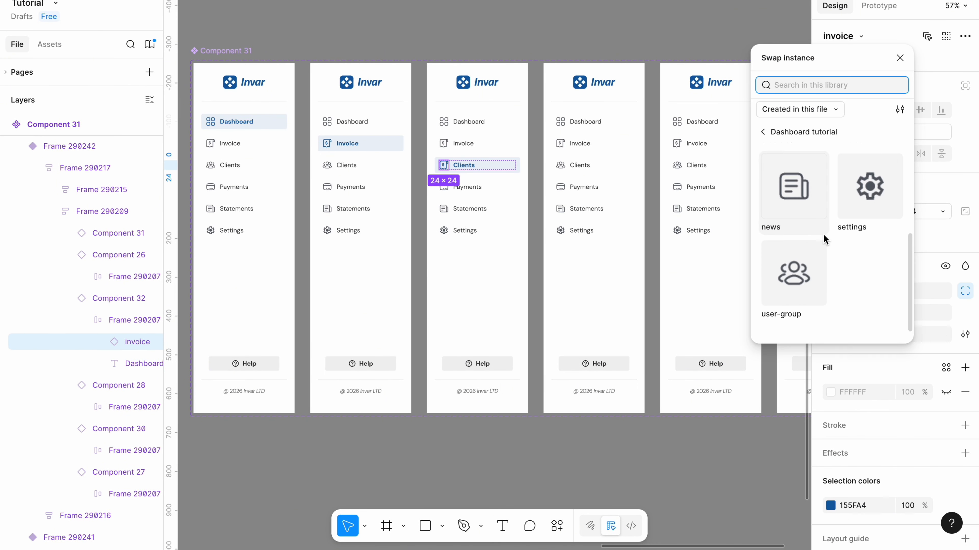
click(792, 278)
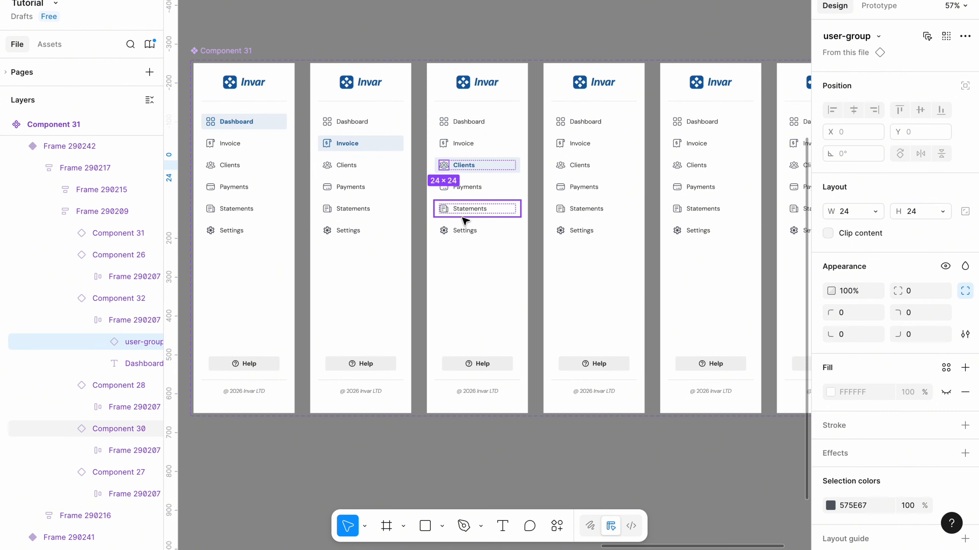
click(862, 506)
text(1E0F64)
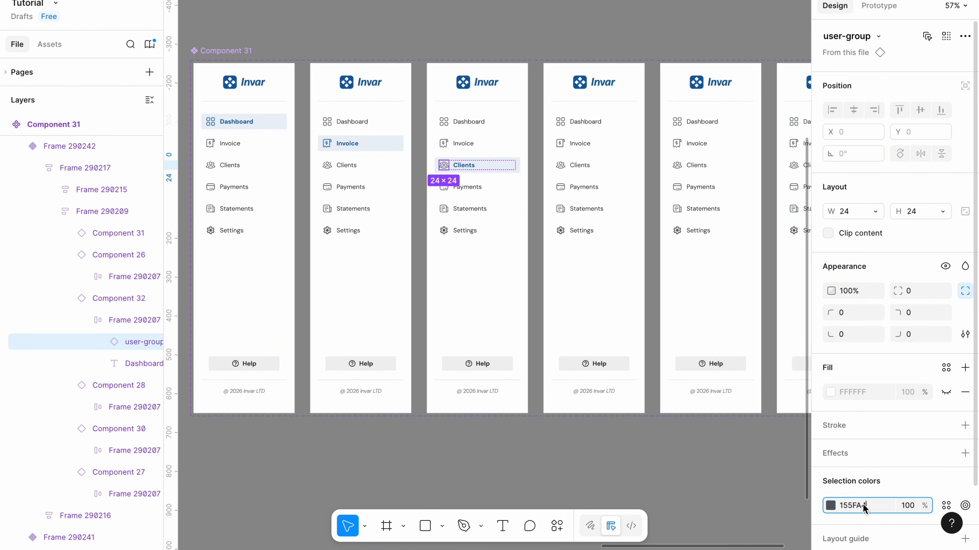
click(703, 488)
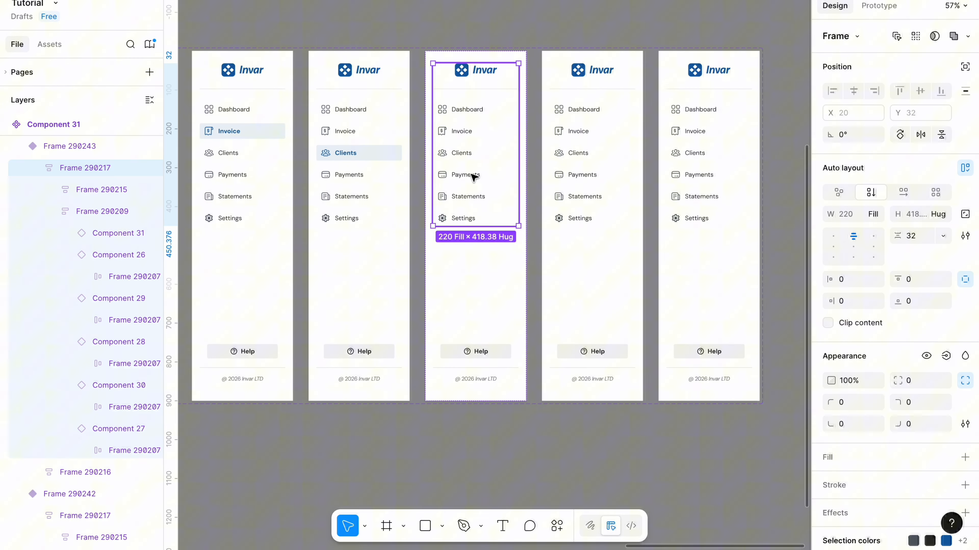
Replace the Payments item in the fourth variant with the active Clients item and relabel it "Payment".
double_click(474, 175)
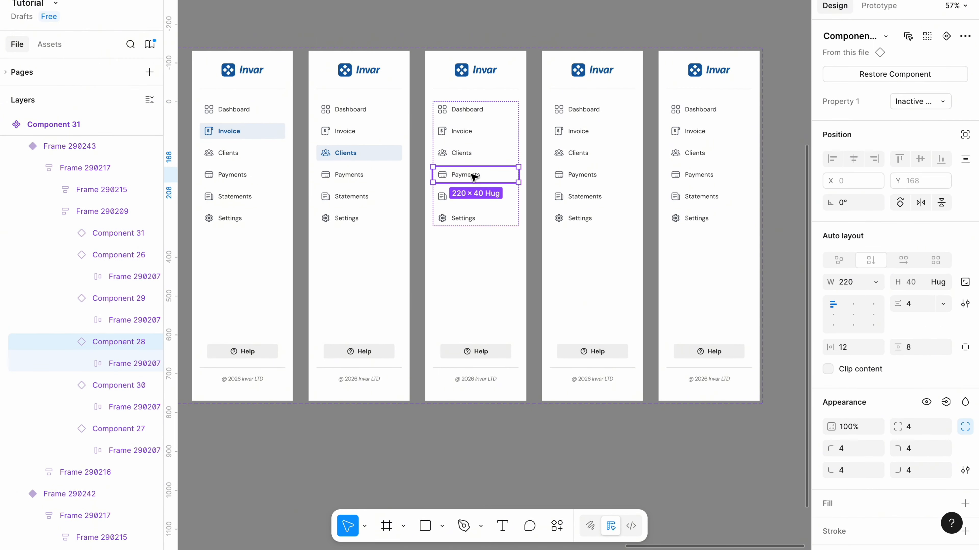
right_click(473, 177)
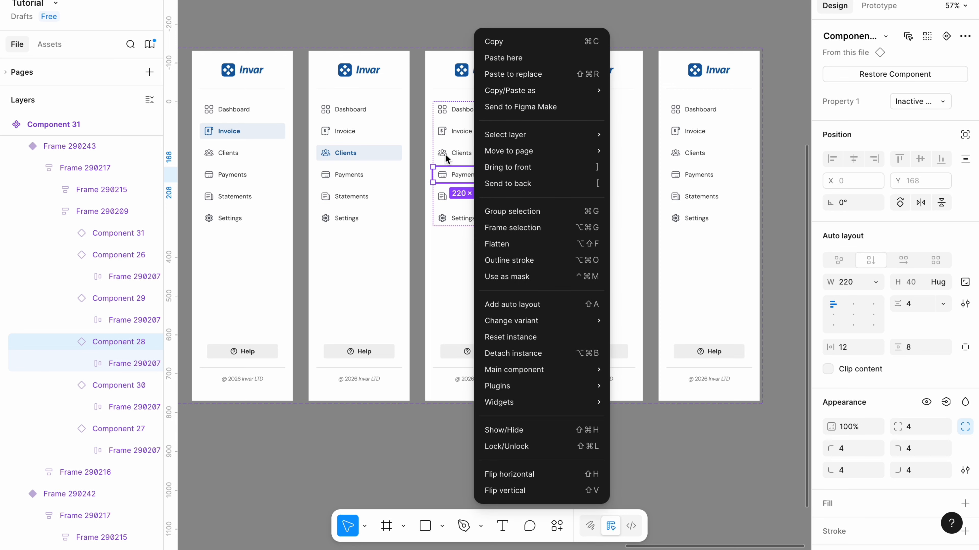
click(518, 76)
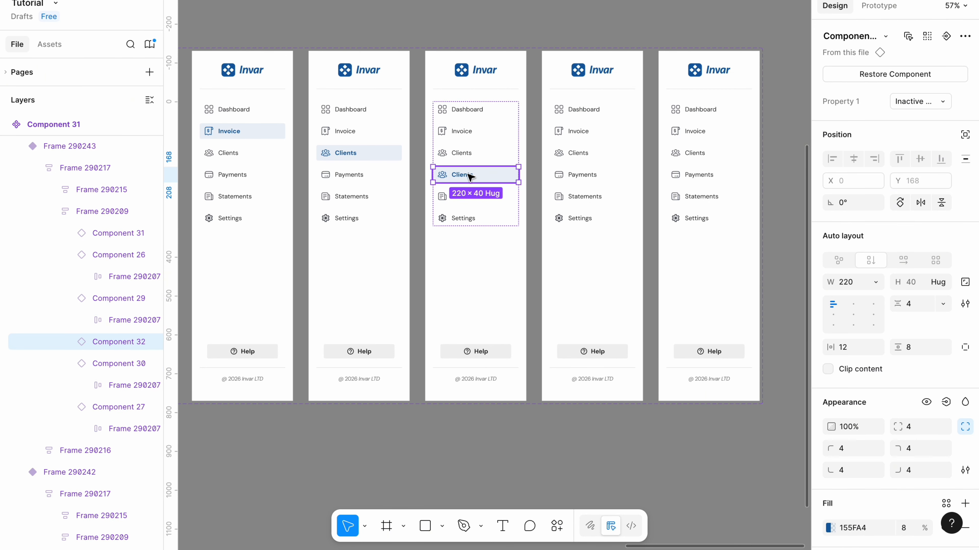
double_click(467, 174)
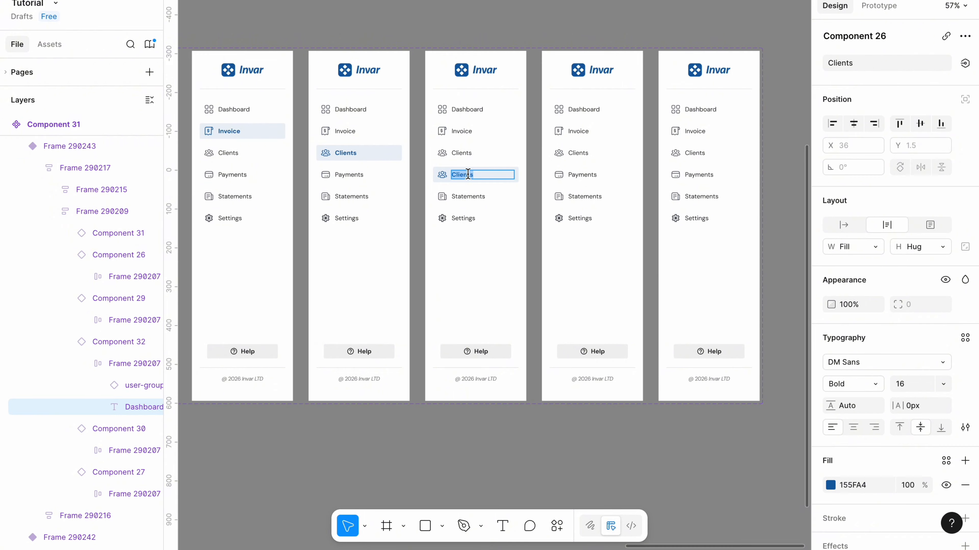
text(Payment)
Swap the active Payment item's icon to credit-card and set the icon color to 155FA4.
click(442, 175)
click(847, 36)
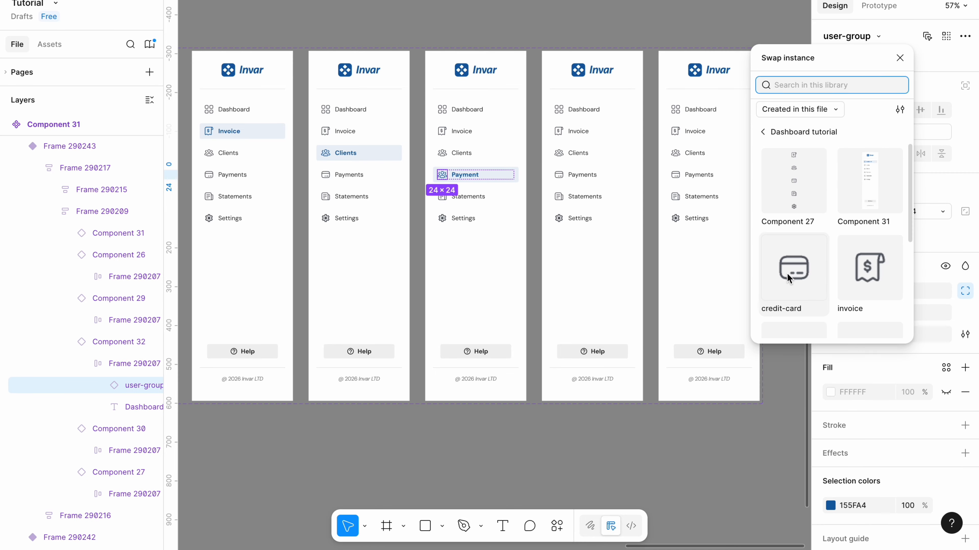
click(790, 273)
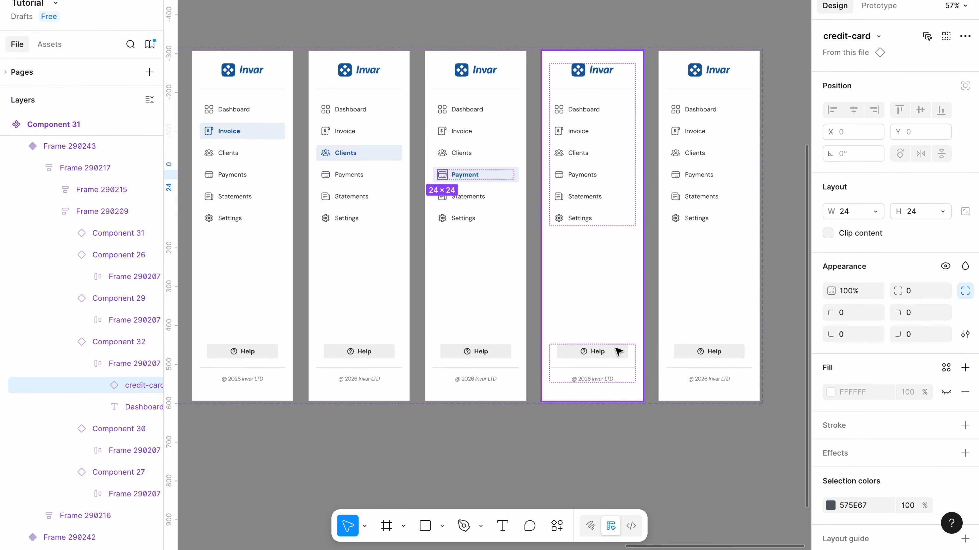
double_click(472, 174)
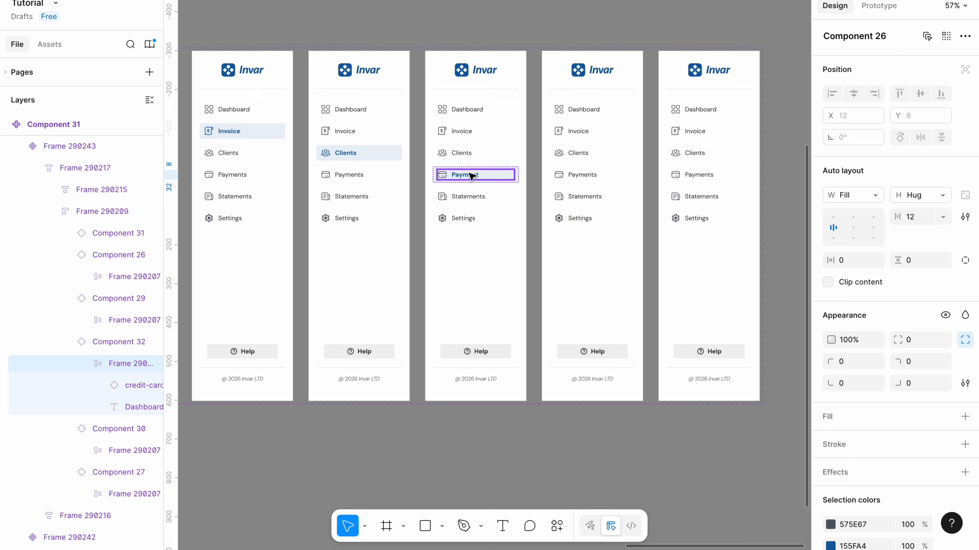
scroll(886, 481, down, 1)
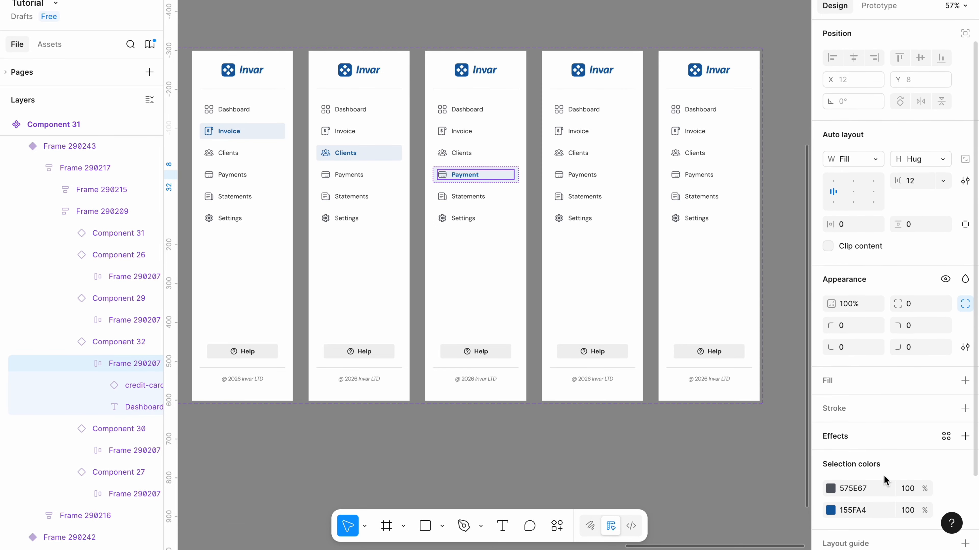
click(853, 503)
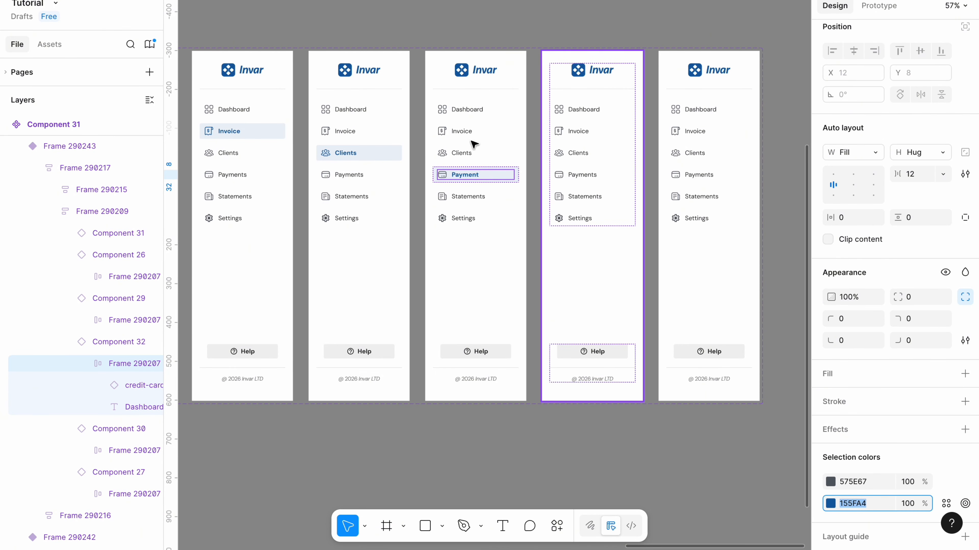
click(443, 174)
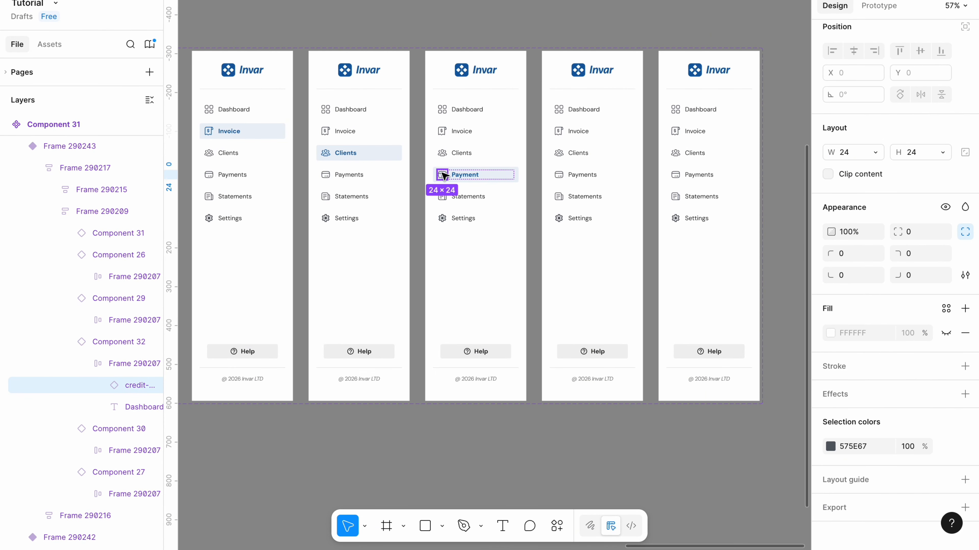
click(703, 462)
Copy the active Payment item and use it to replace the Statements item in the fifth variant.
click(465, 169)
double_click(465, 173)
right_click(466, 173)
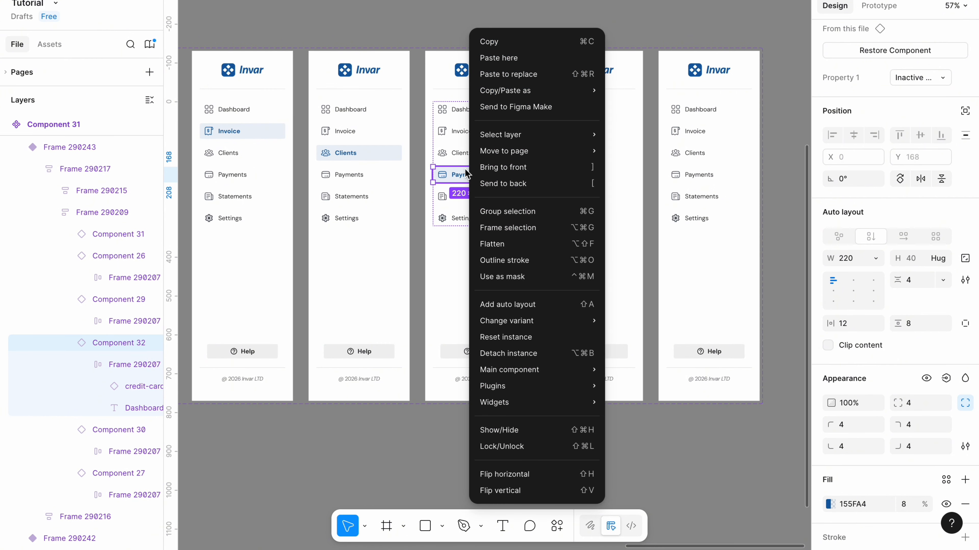
click(500, 42)
click(573, 197)
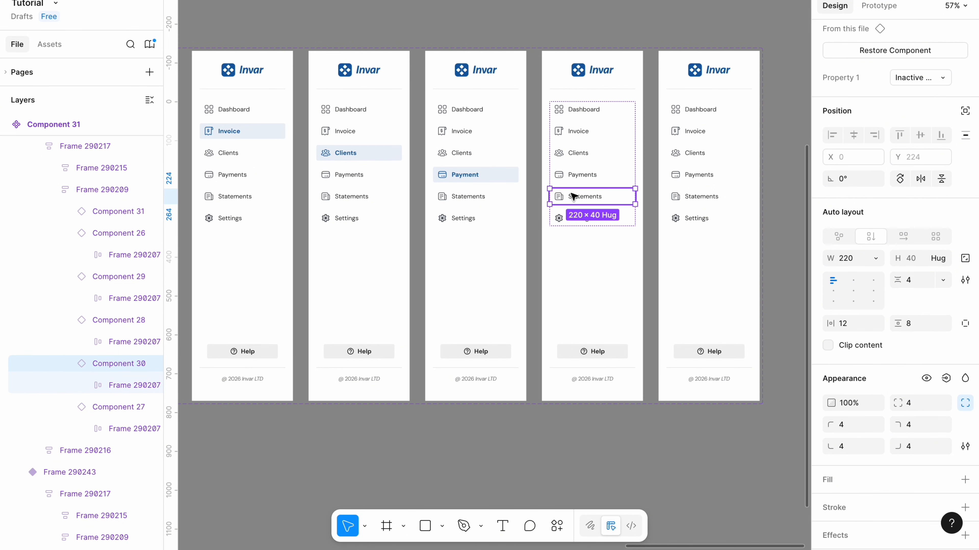
key(ctrl+shift+r)
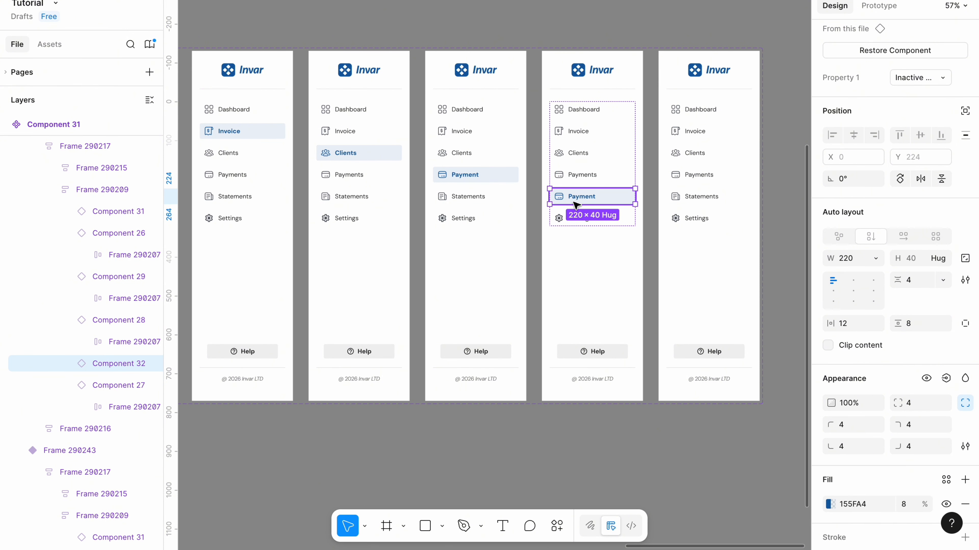
Relabel the pasted active item in the fifth variant "Statements" and give it the news icon.
double_click(579, 200)
key(Return)
text(Sta)
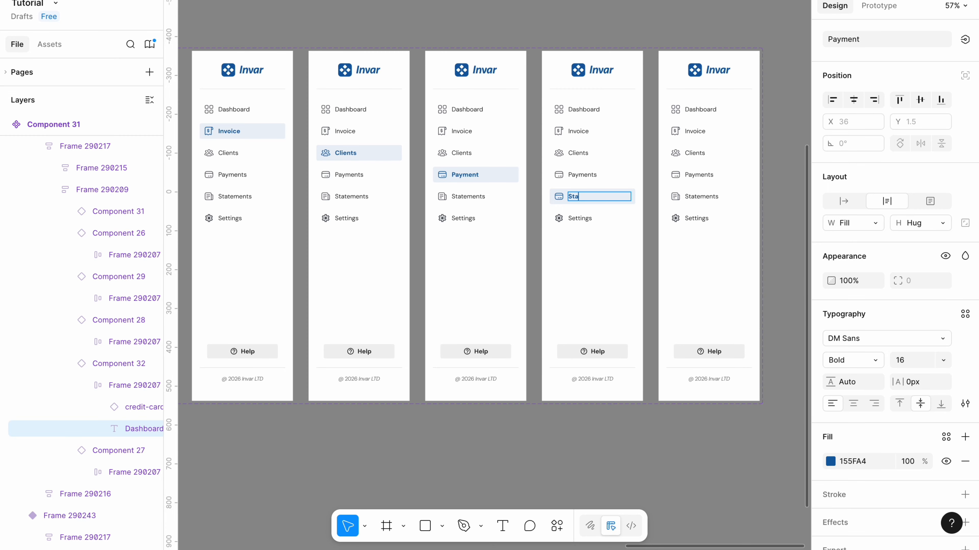
text(tements)
Replace the Settings item in the sixth variant with a copy of the active Statements item and relabel it "Settings".
right_click(612, 196)
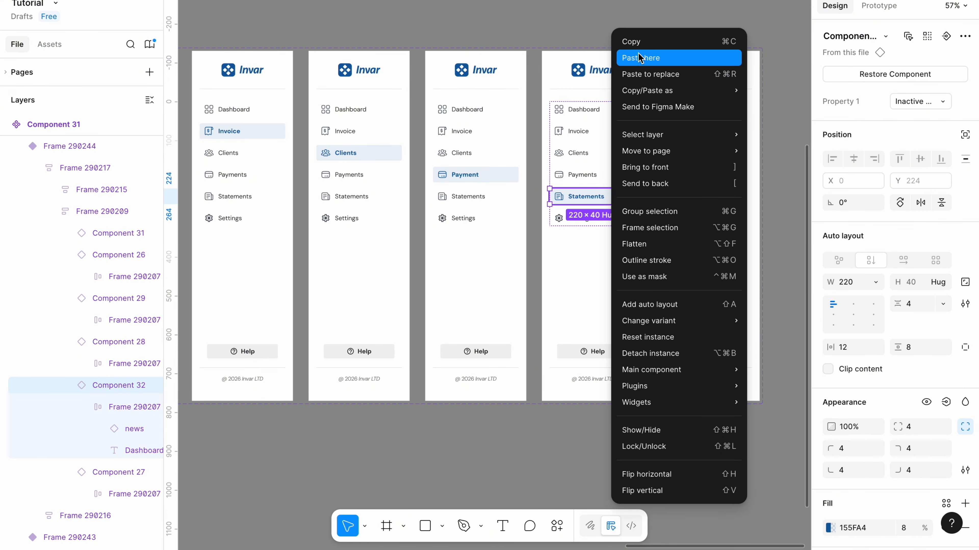
click(637, 41)
right_click(693, 219)
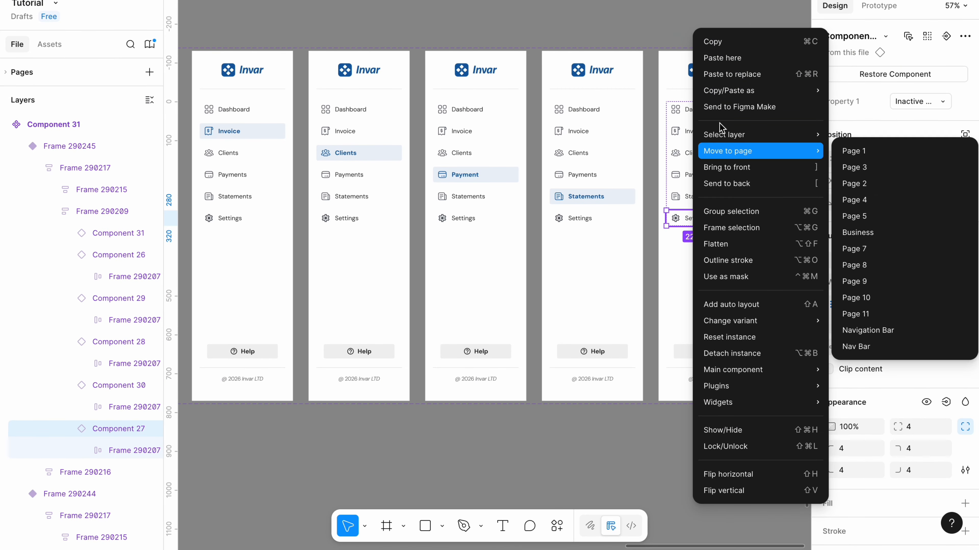
click(740, 74)
double_click(701, 218)
key(BackSpace)
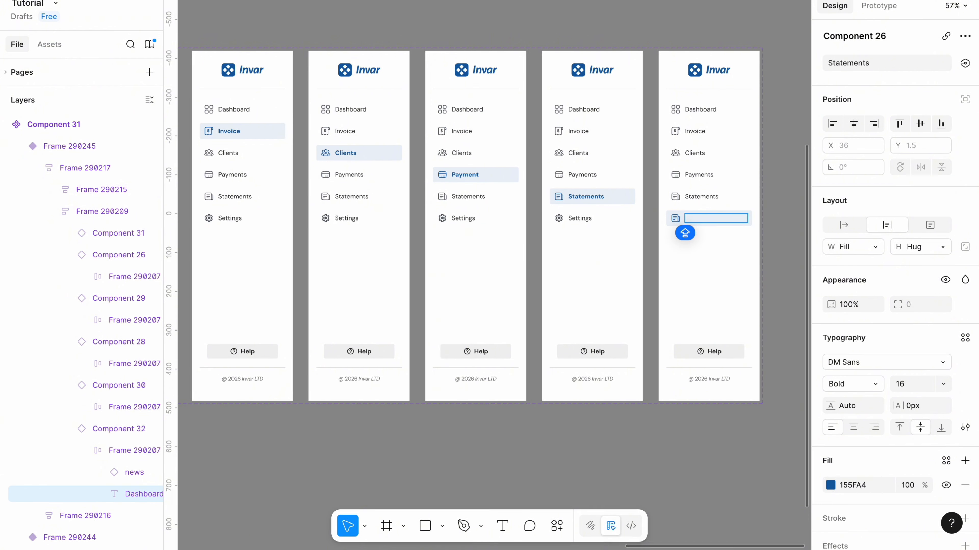
text(Settings)
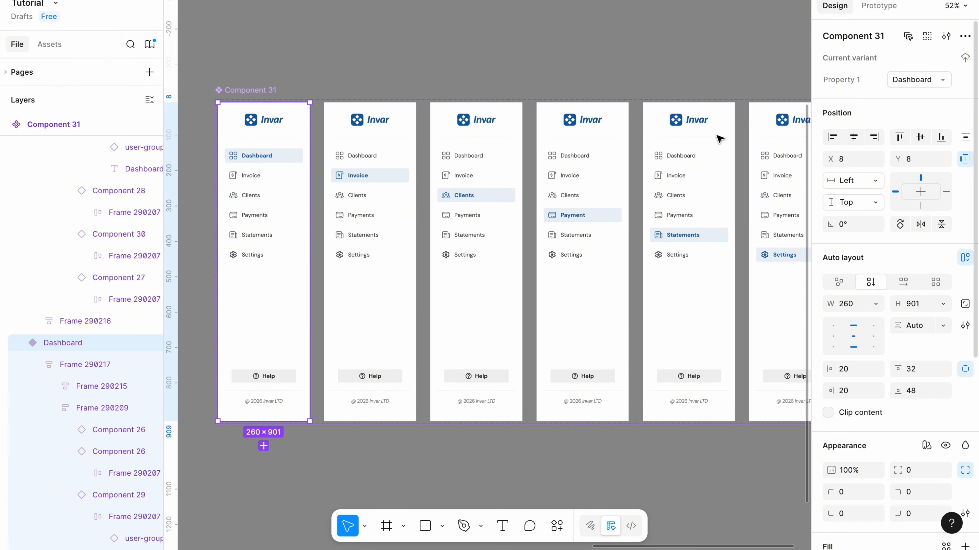
Set Property 1 to "Invoice" for the second variant and "Clients" for the third variant.
click(368, 248)
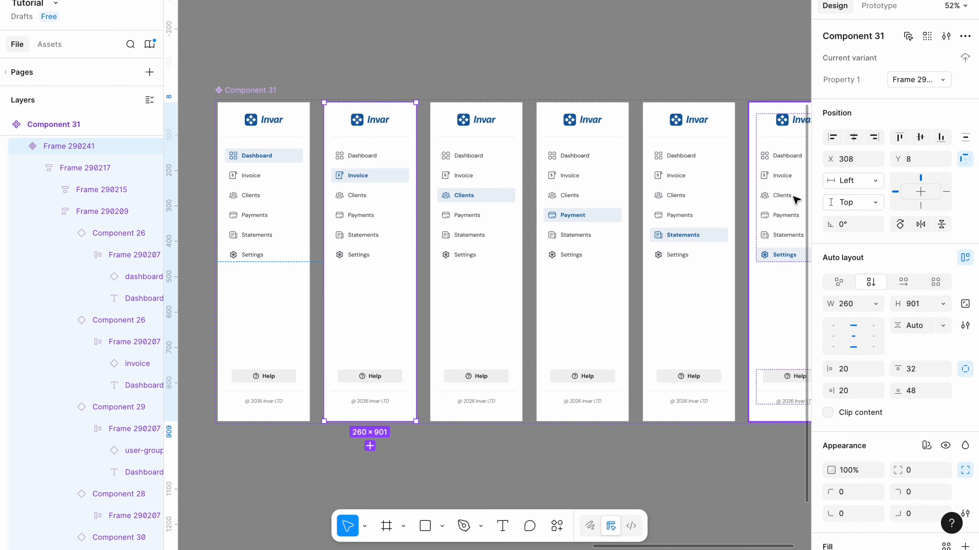
click(910, 80)
text(Inv)
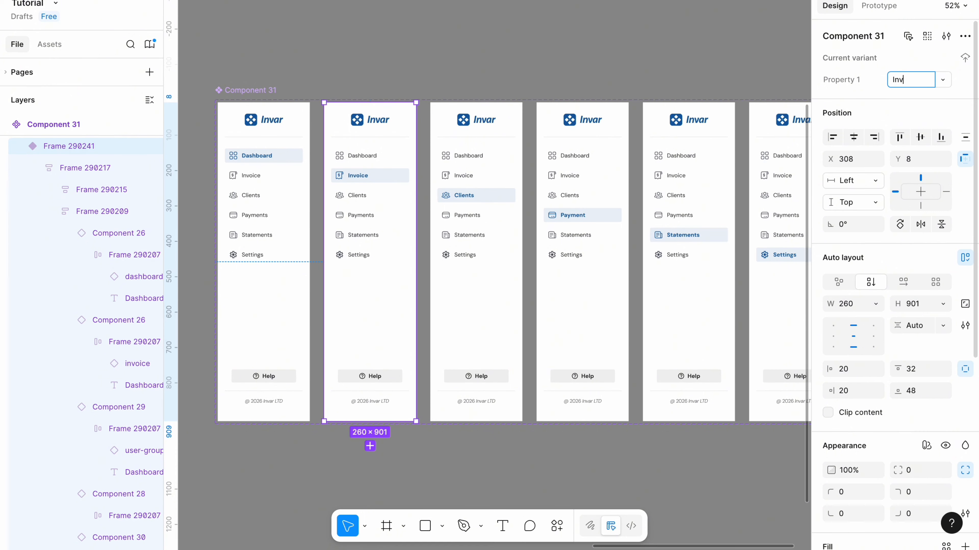
text(oice)
click(465, 247)
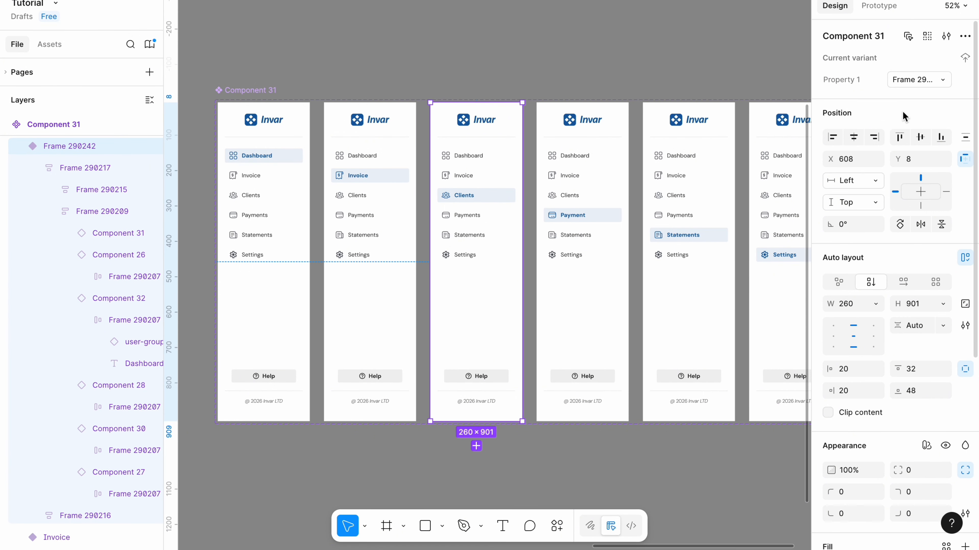
click(908, 81)
text(Clients)
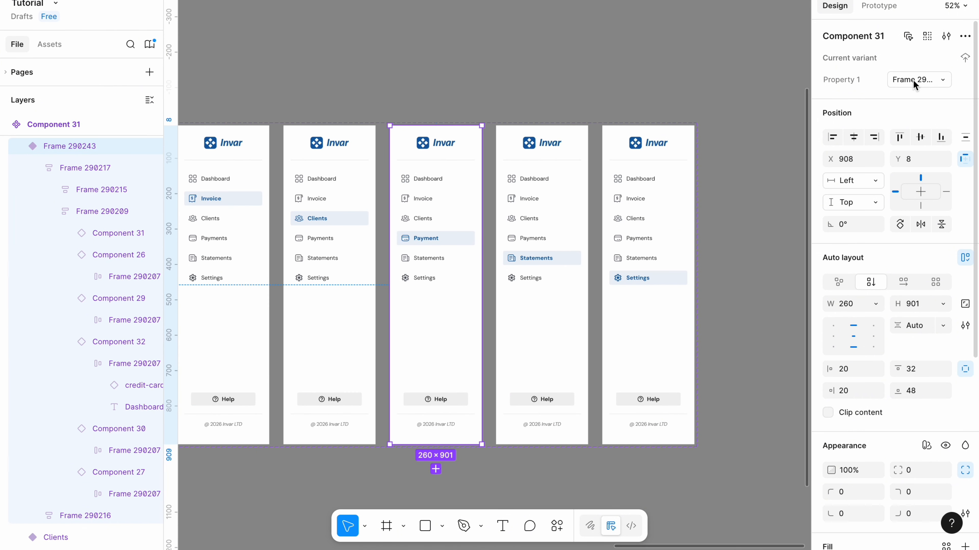
Set Property 1 to "Payments" for the fourth variant and "Statements" for the fifth variant.
click(914, 80)
text(Payments)
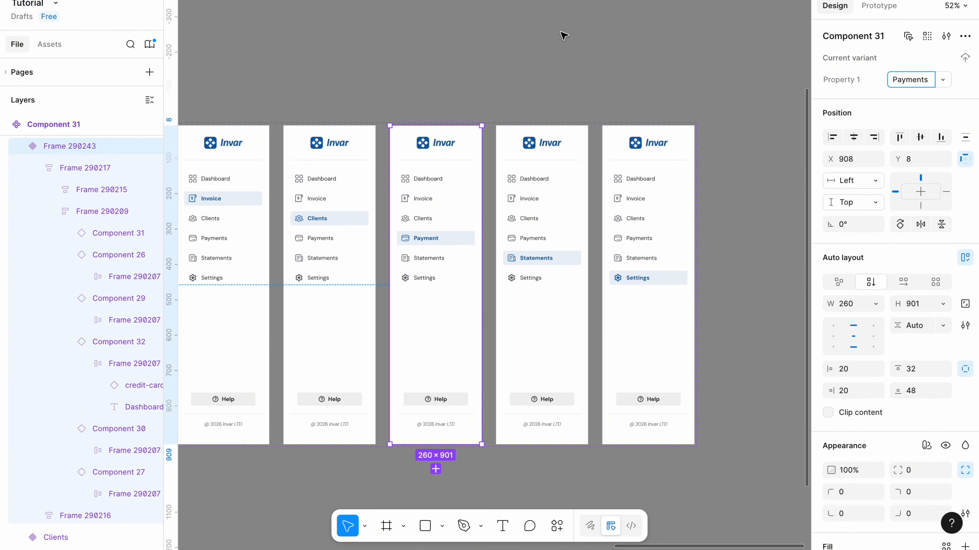
key(Return)
key(Tab)
click(912, 80)
text(St)
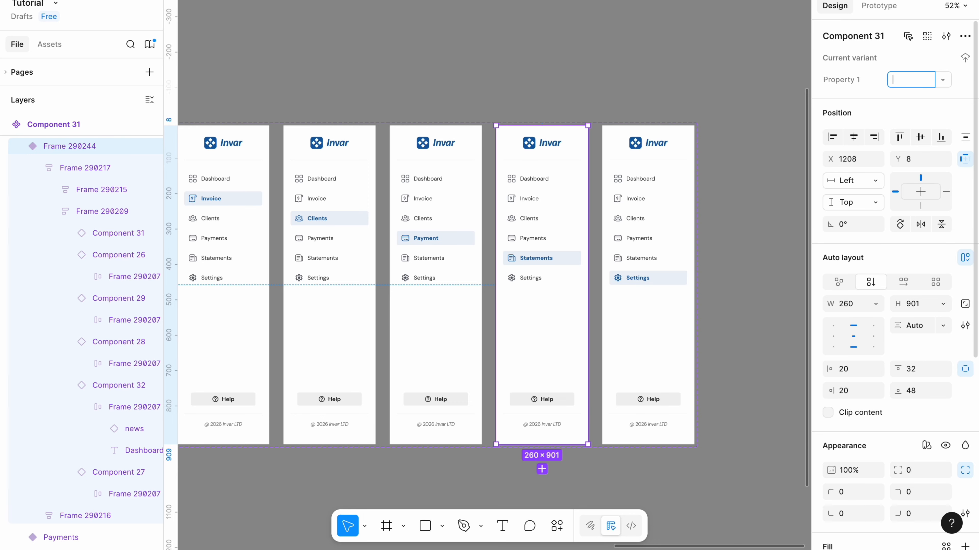
text(atement)
key(Return)
key(Tab)
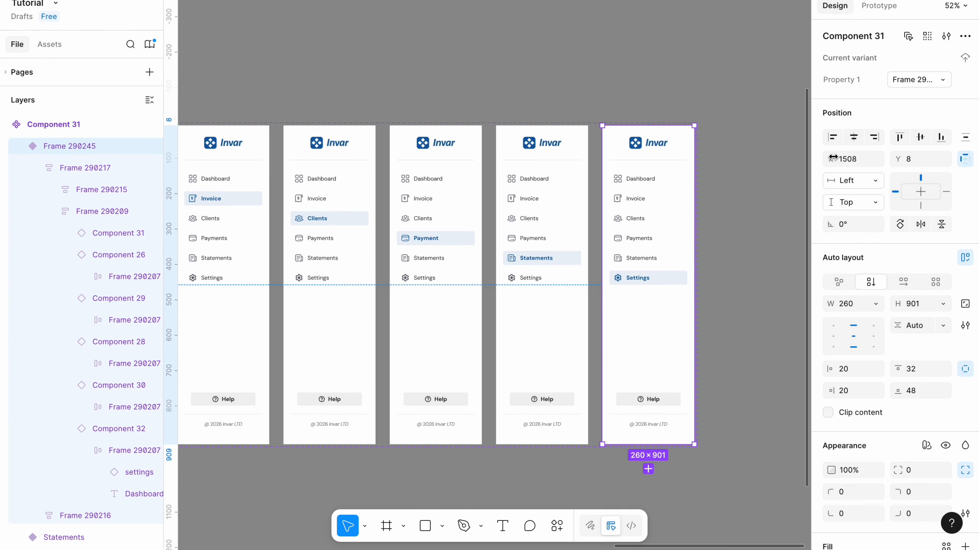
Set Property 1 of the sixth variant, with the active Settings item, to "Settings".
click(908, 85)
key(BackSpace)
text(Set)
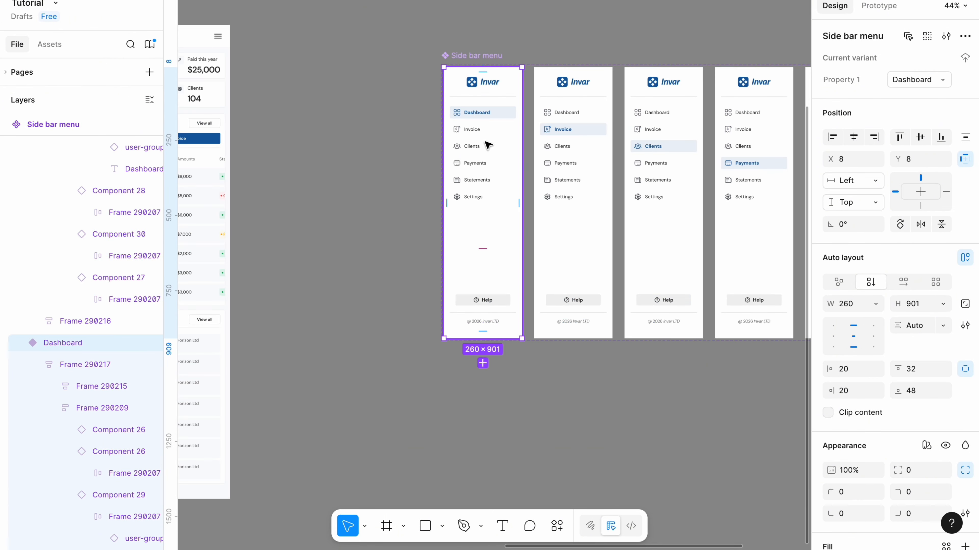
Copy the Dashboard variant of the side bar menu and use it to replace the sidebar in the desktop Dashboard frame.
right_click(485, 143)
click(516, 144)
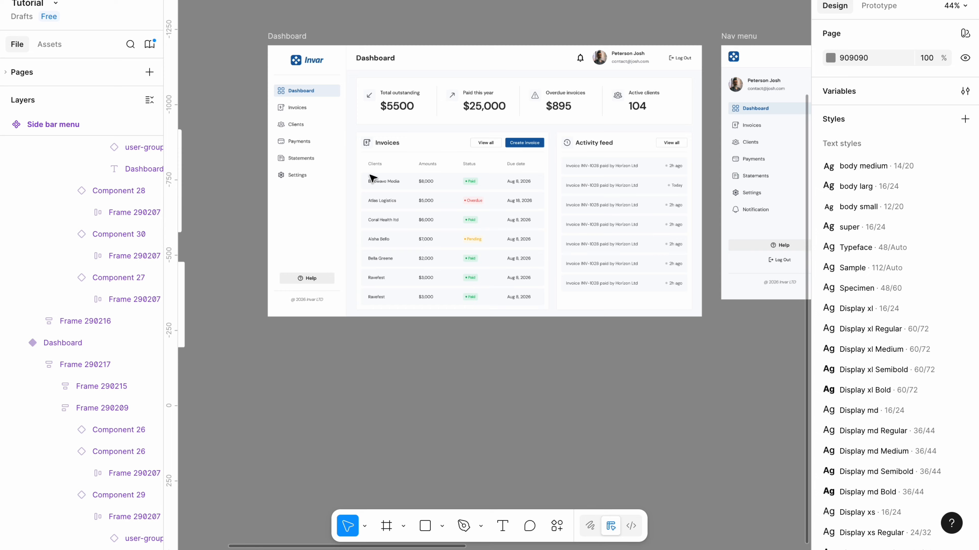
scroll(372, 178, up, 3)
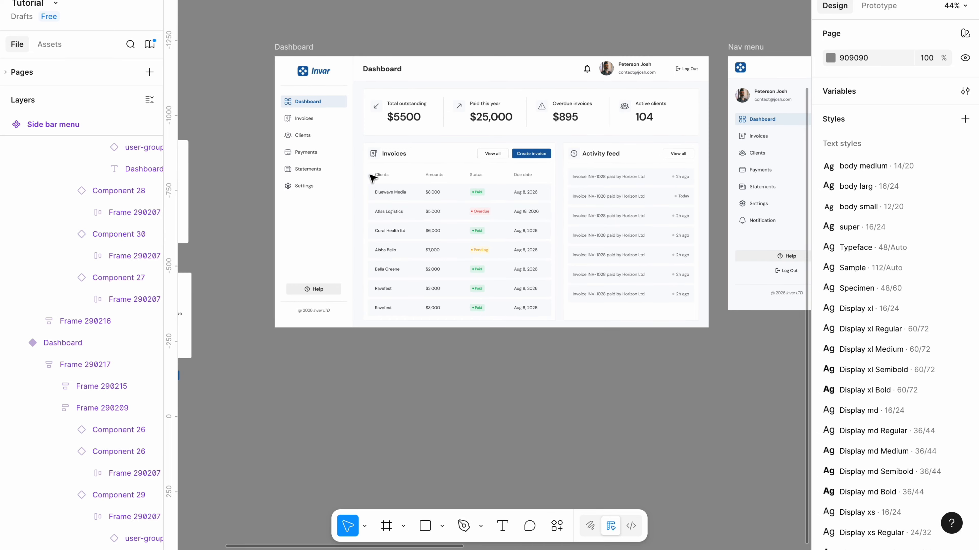
click(322, 182)
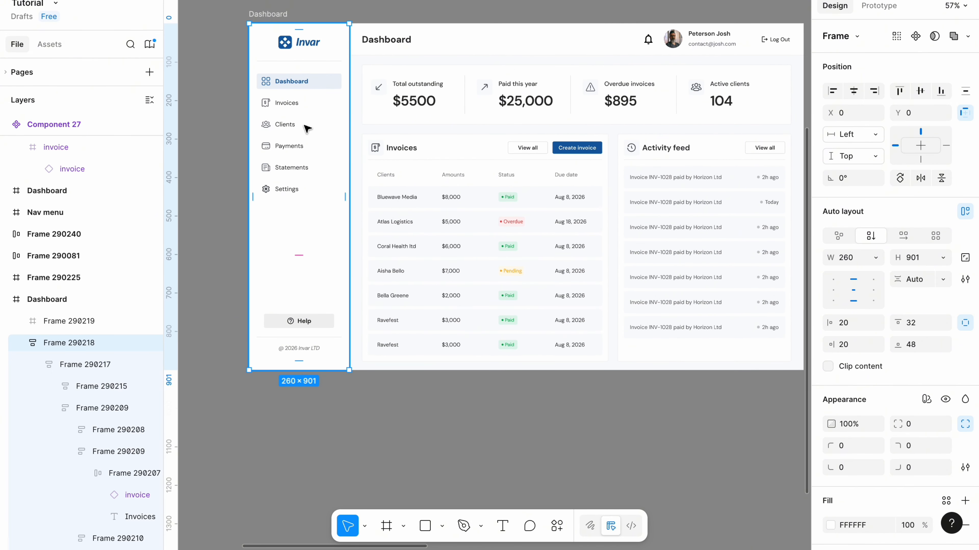
right_click(306, 128)
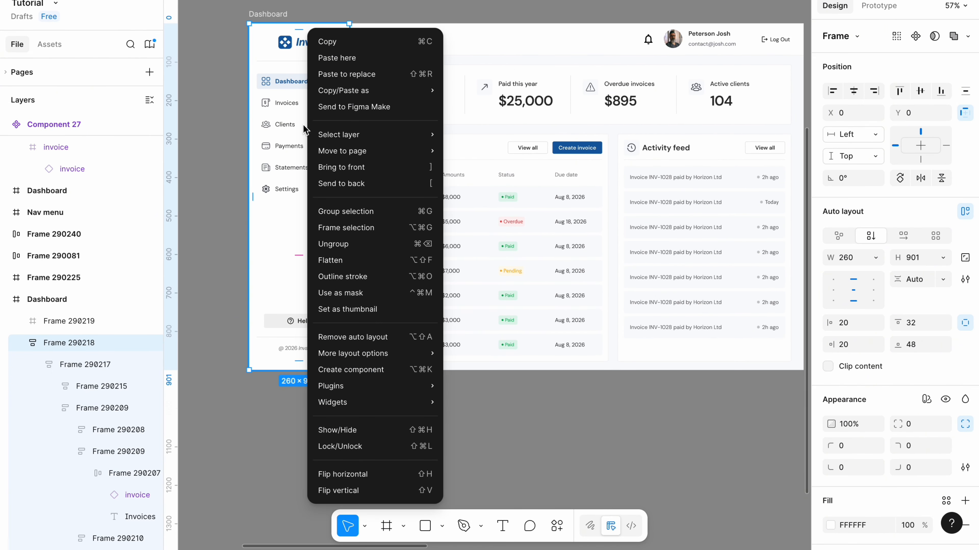
click(348, 77)
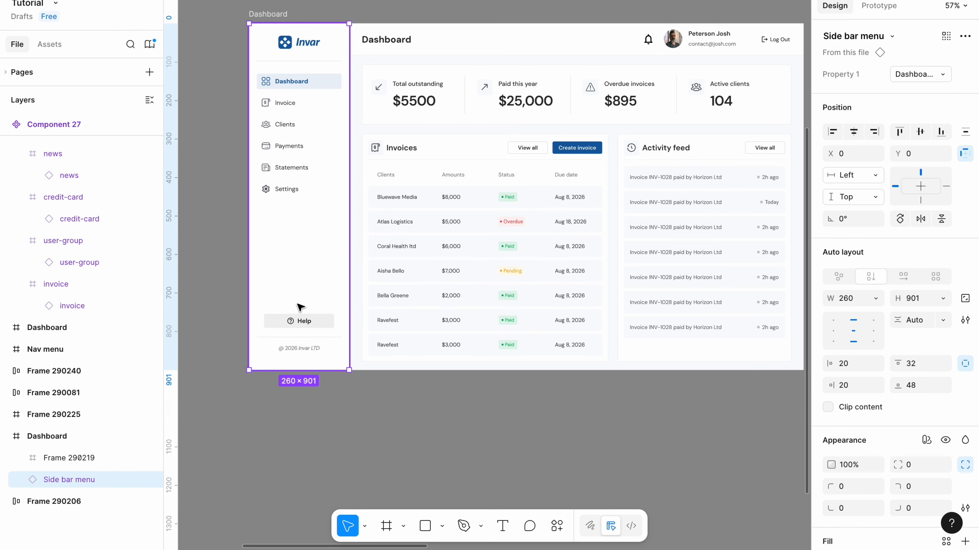
Try the Payments variant on the Dashboard frame's sidebar instance and switch it to Clients.
click(941, 75)
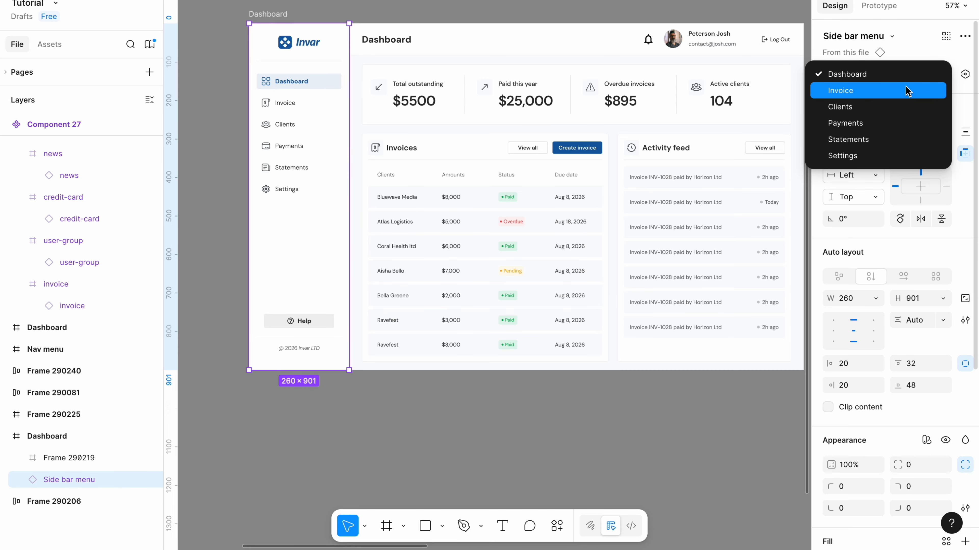
click(870, 123)
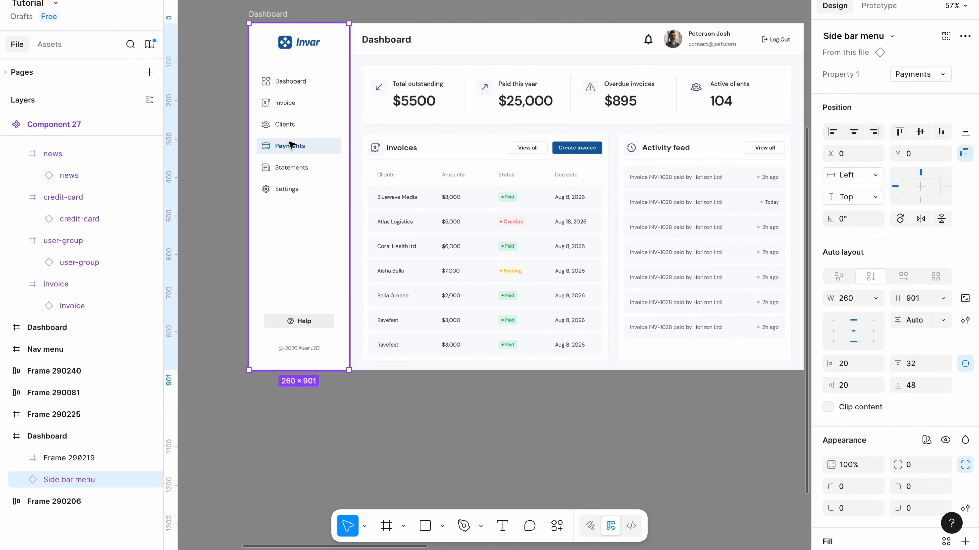
click(940, 75)
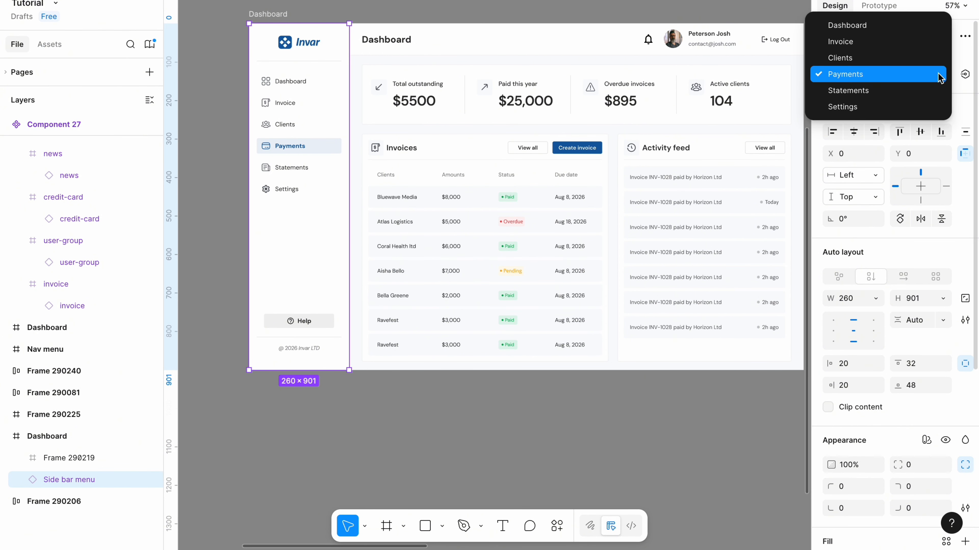
click(879, 58)
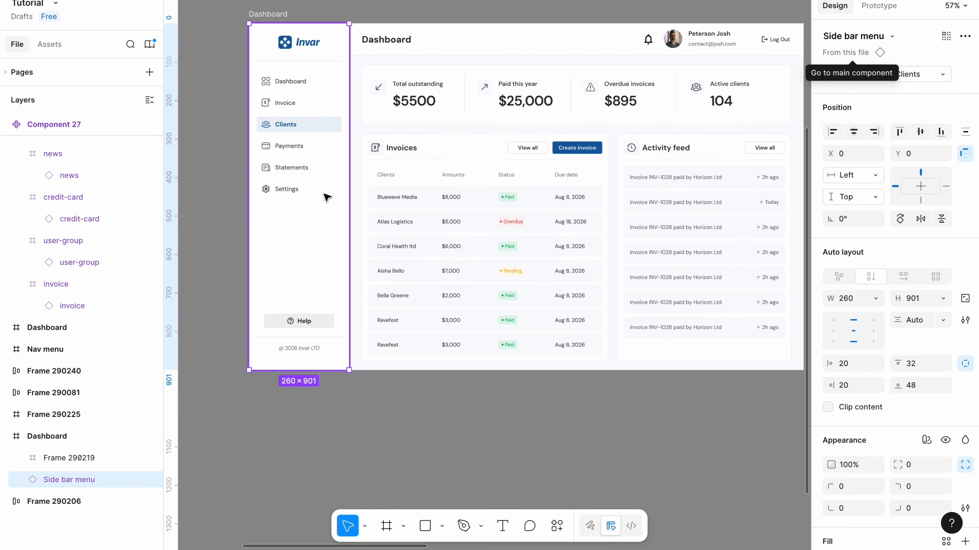
click(458, 449)
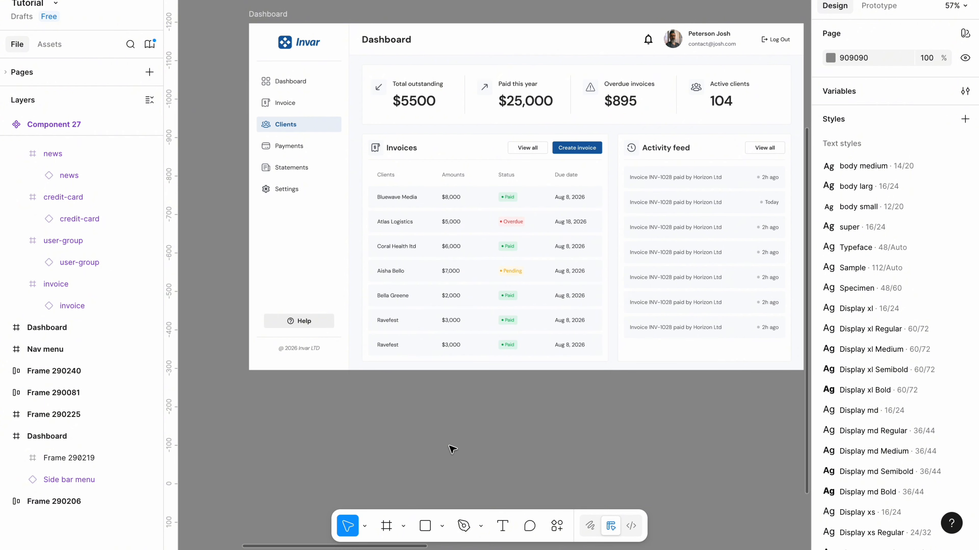
Paste a copy of the mobile Nav menu frame onto the empty canvas below the Side bar menu component set.
scroll(453, 449, down, 5)
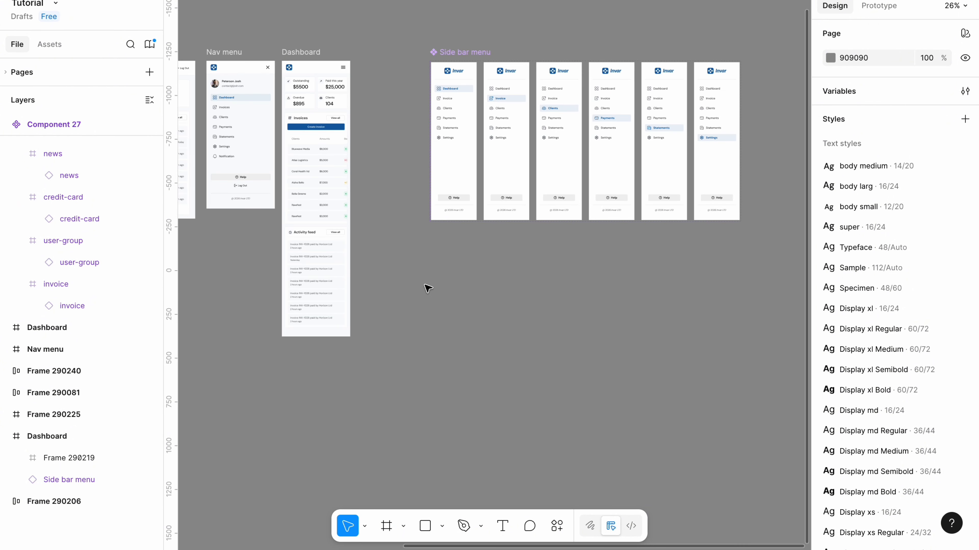
click(220, 52)
right_click(220, 54)
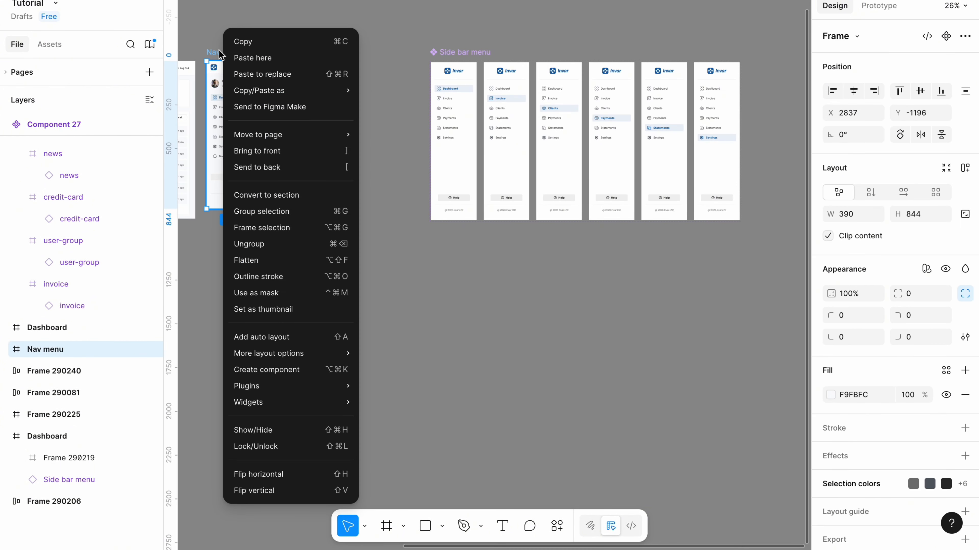
click(420, 300)
scroll(420, 299, right, 3)
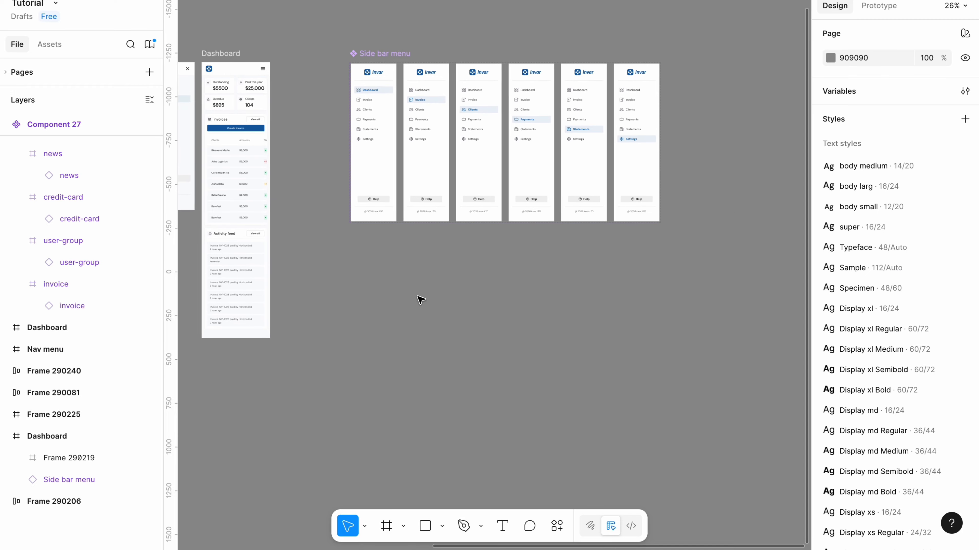
scroll(357, 310, up, 3)
scroll(352, 310, down, 3)
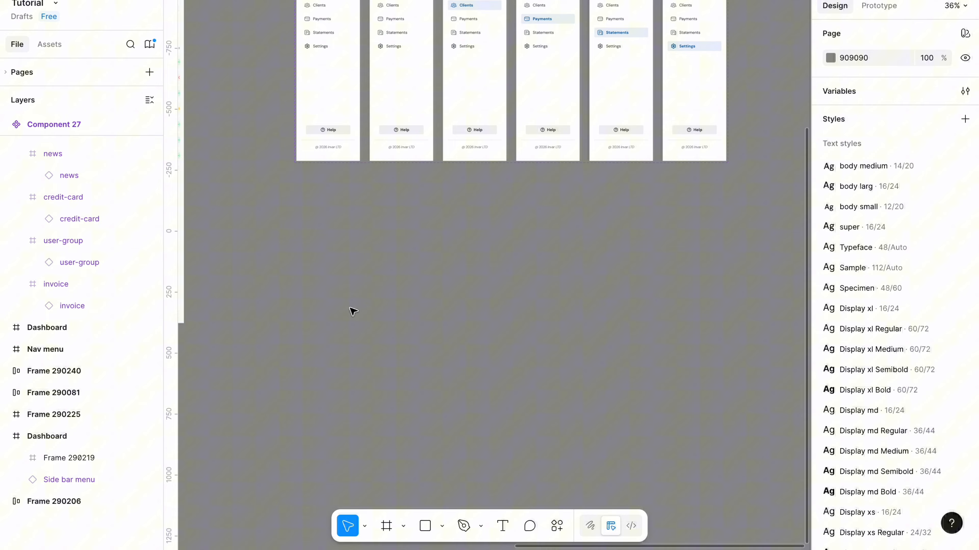
right_click(311, 248)
click(330, 262)
drag(332, 239, 327, 204)
drag(323, 200, 319, 198)
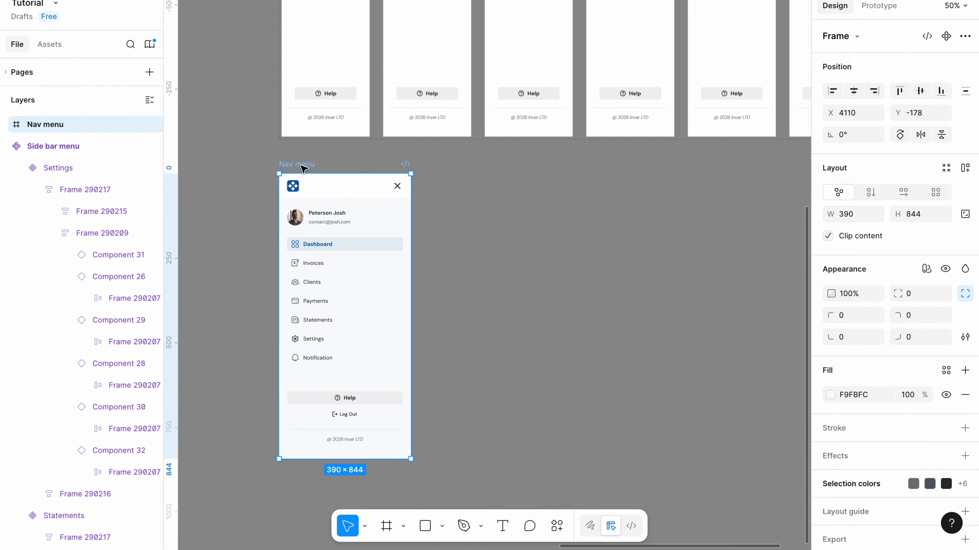
Remove the background fill from the Dashboard item in every Nav menu copy except the first.
scroll(342, 369, up, 3)
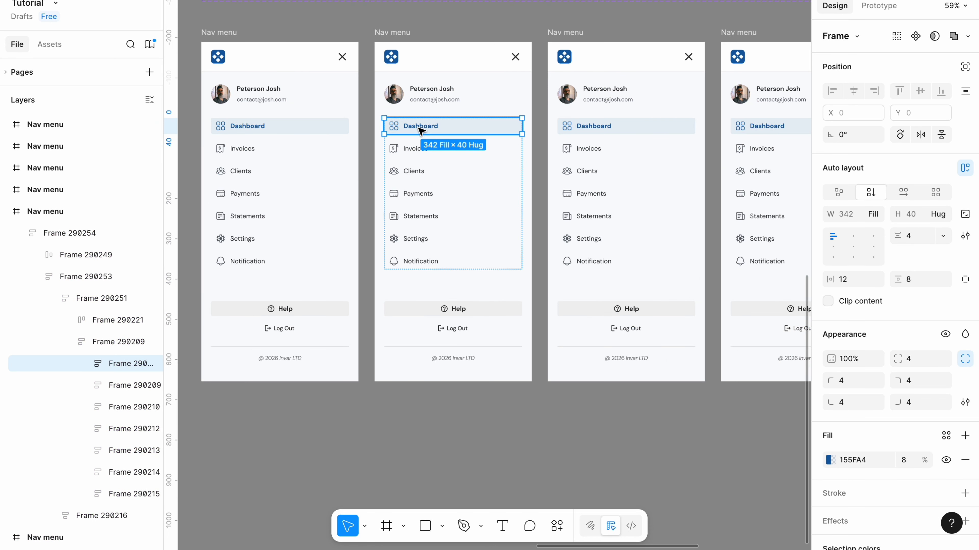
shift+super+click(580, 125)
scroll(585, 129, right, 4)
shift+super+click(601, 133)
scroll(609, 136, right, 4)
shift+super+click(611, 138)
scroll(617, 146, up, 2)
scroll(616, 146, left, 2)
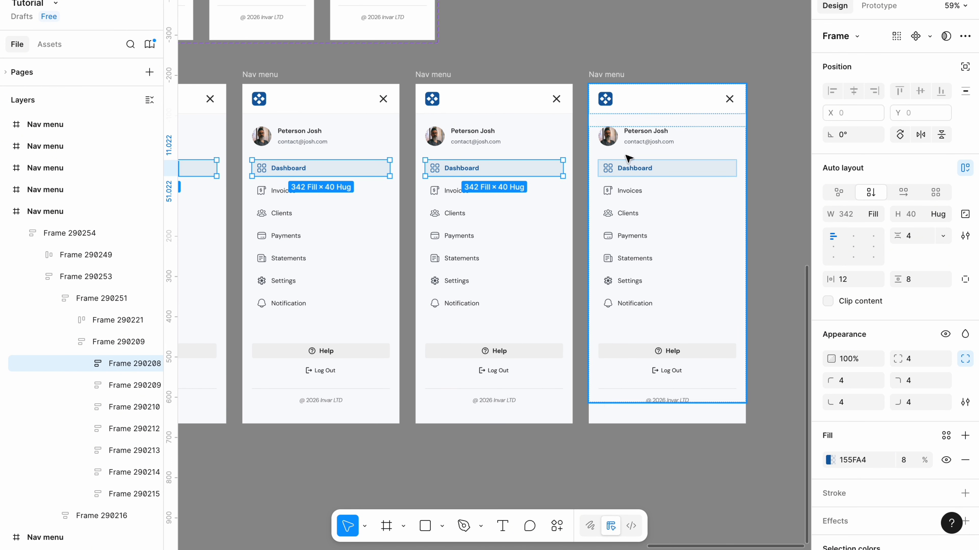
click(965, 461)
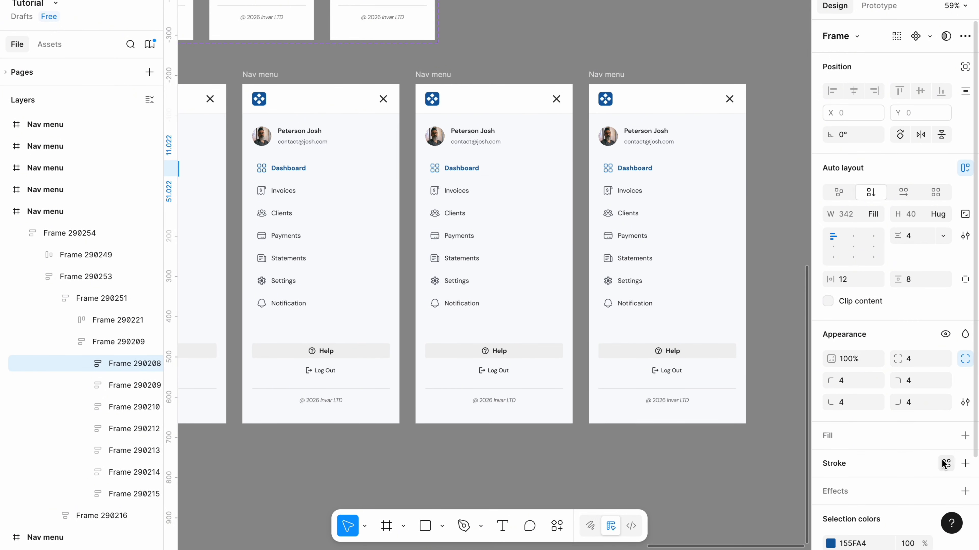
Recolor the icon and label of the selected Dashboard items to dark gray.
scroll(844, 472, down, 2)
click(844, 472)
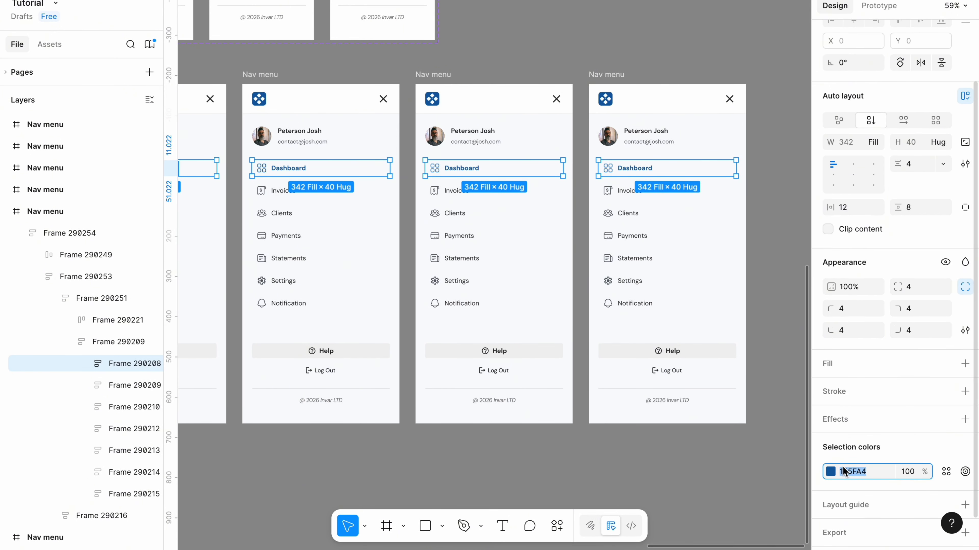
key(BackSpace)
text(2d2d2d)
click(760, 494)
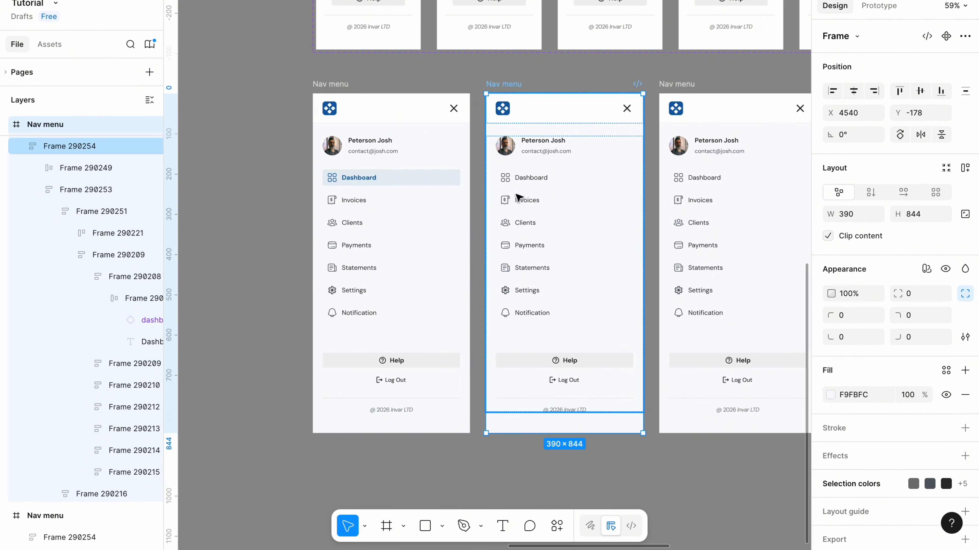
Copy the active Dashboard item from the first Nav menu and use it to replace the Invoices item in the second Nav menu.
click(416, 185)
click(415, 186)
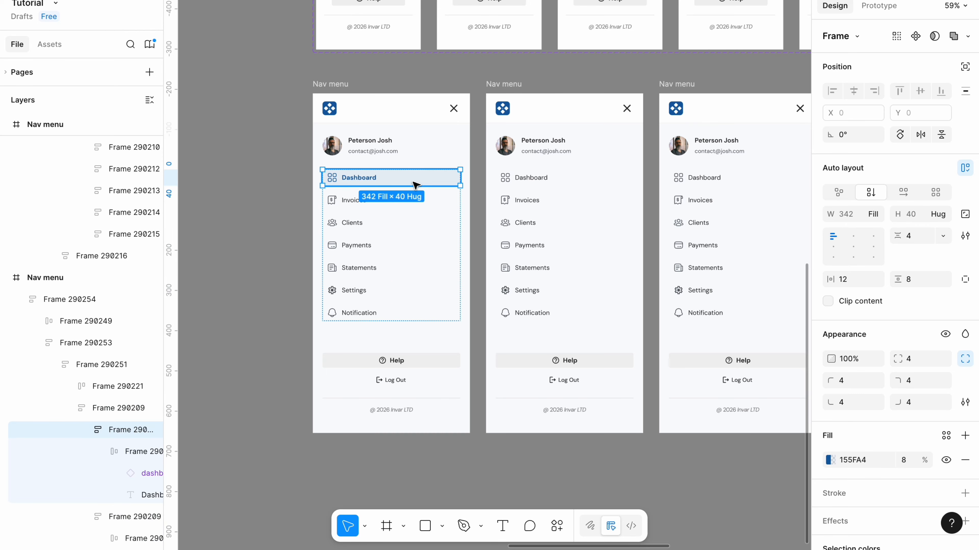
right_click(416, 186)
click(461, 42)
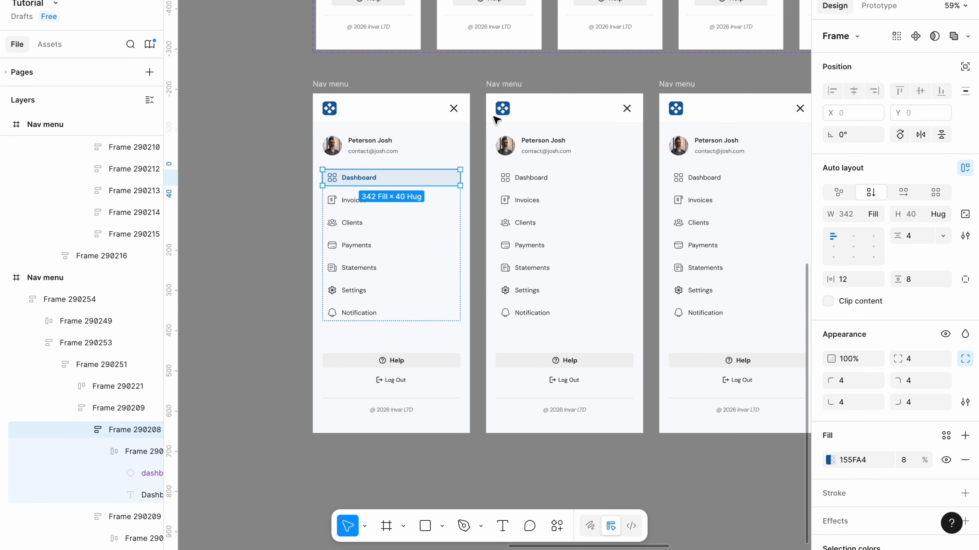
click(529, 200)
right_click(533, 200)
mouse_move(574, 91)
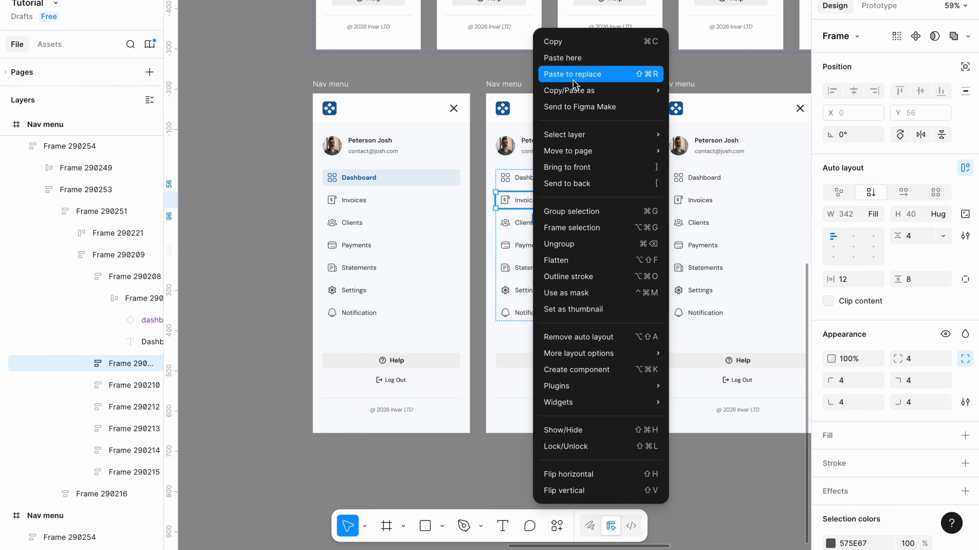
click(573, 74)
Change the label of the pasted active item in the second Nav menu to "Invoices".
double_click(539, 200)
text(I)
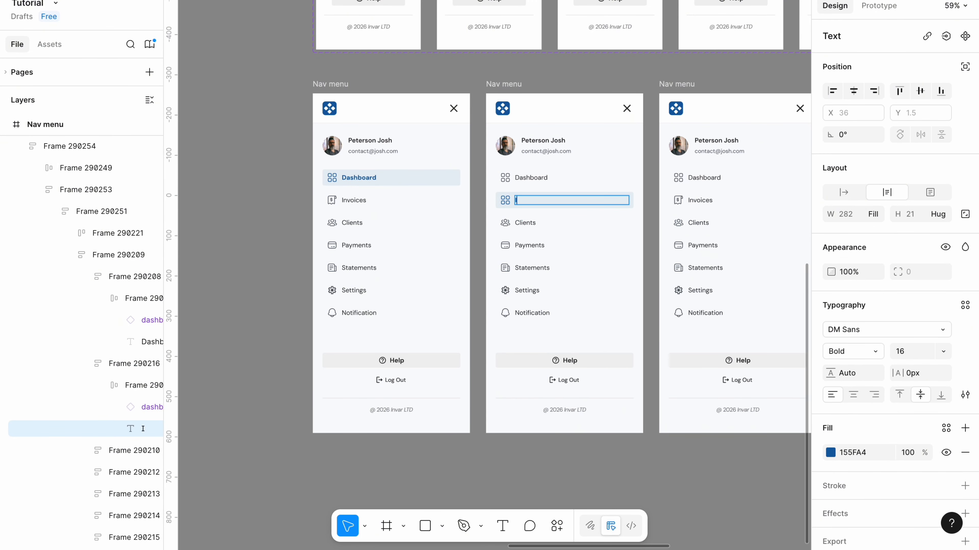
text(nvoices)
key(Escape)
key(Escape)
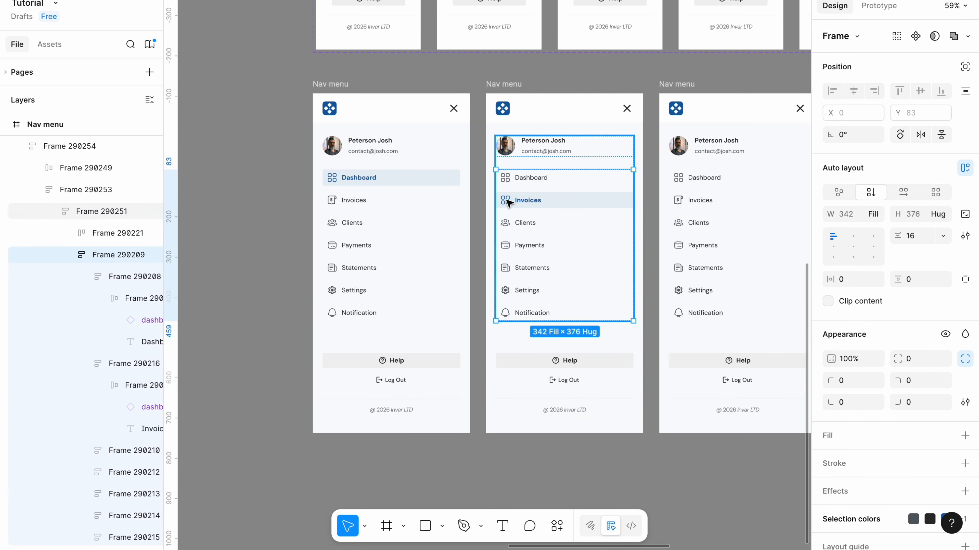
Swap the active Invoices item's icon for the invoice icon and recolor it to 155FA4.
click(504, 201)
click(923, 36)
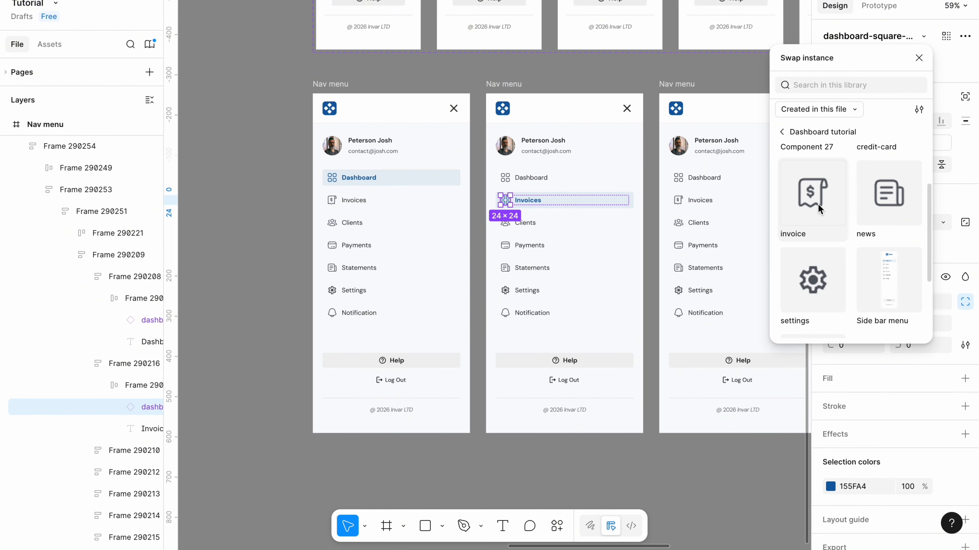
click(813, 204)
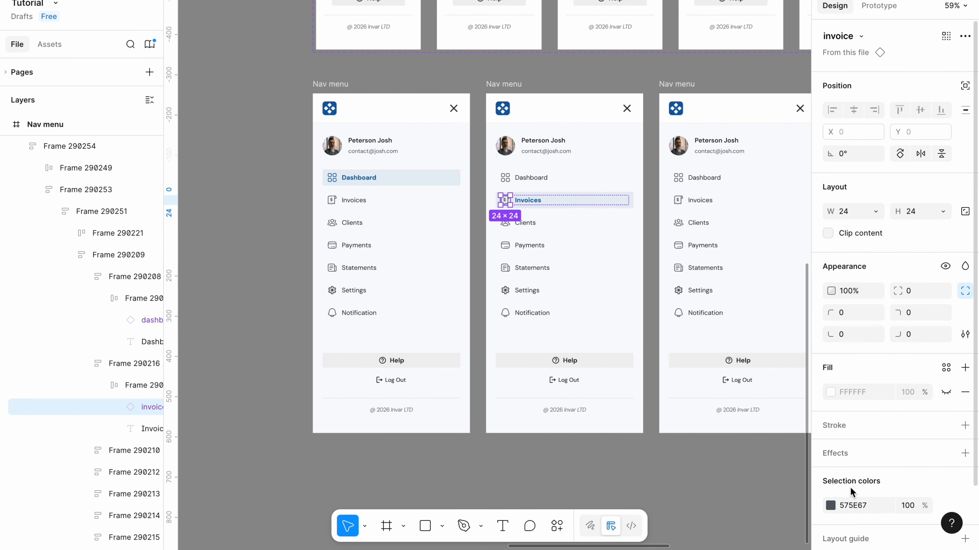
click(859, 506)
text(155FA4)
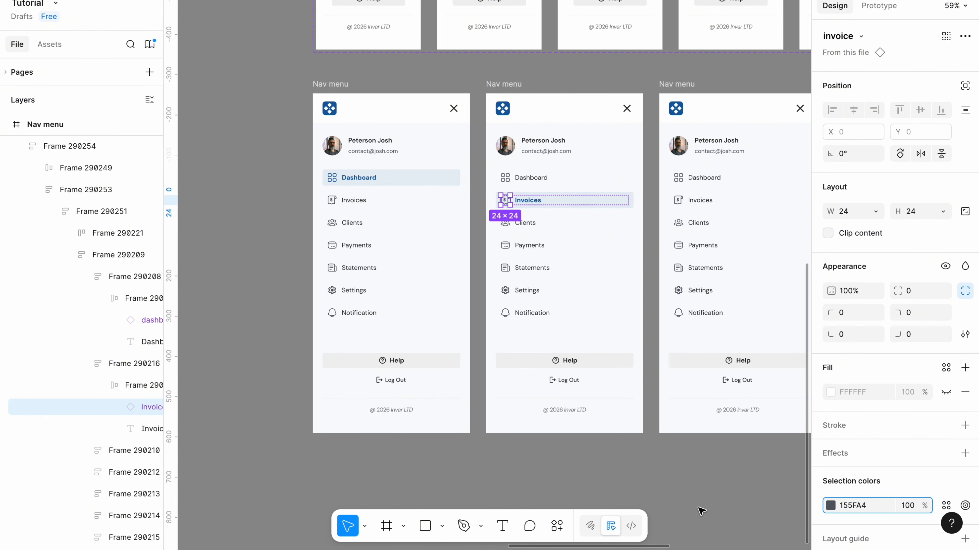
click(686, 499)
Copy the active Invoices item from the second Nav menu for reuse in the remaining copies.
scroll(592, 203, right, 3)
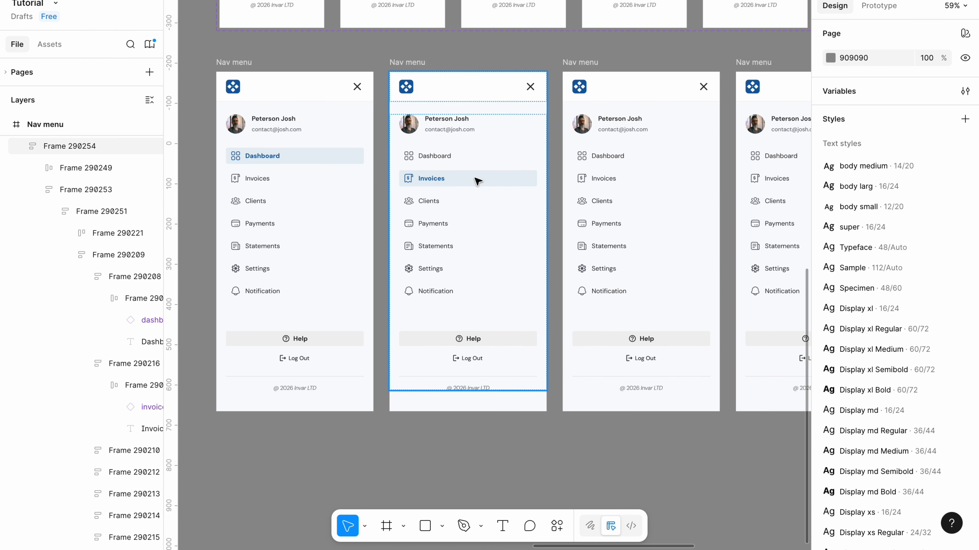
double_click(468, 180)
double_click(471, 182)
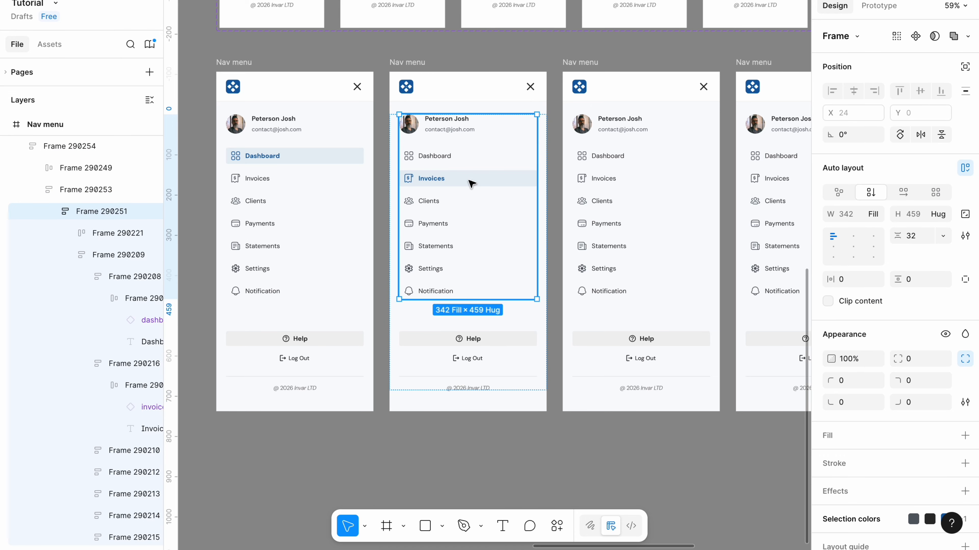
double_click(471, 182)
right_click(470, 184)
click(753, 487)
Duplicate the Nav menu frame with Settings active and make Notification the active item in the duplicate.
scroll(754, 487, right, 10)
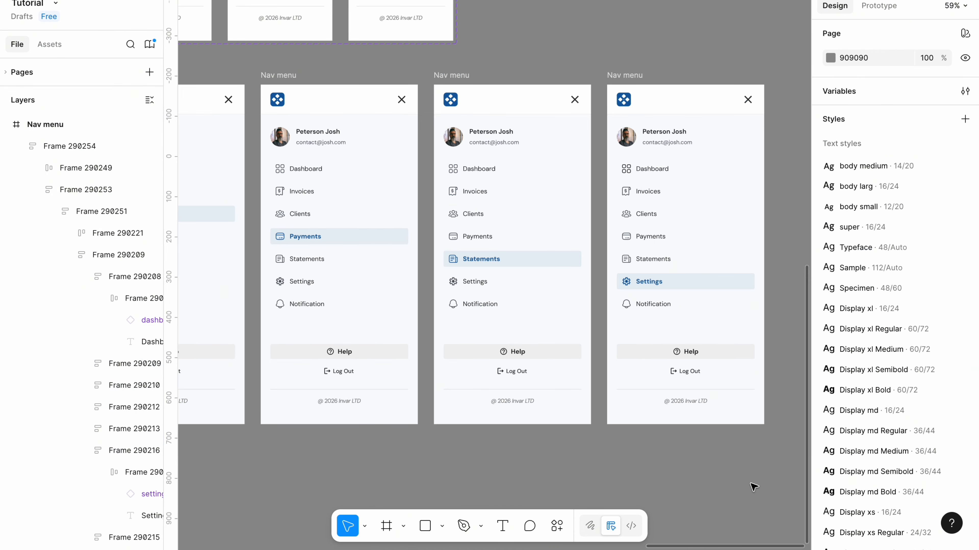
click(636, 88)
scroll(600, 84, right, 4)
scroll(600, 84, up, 1)
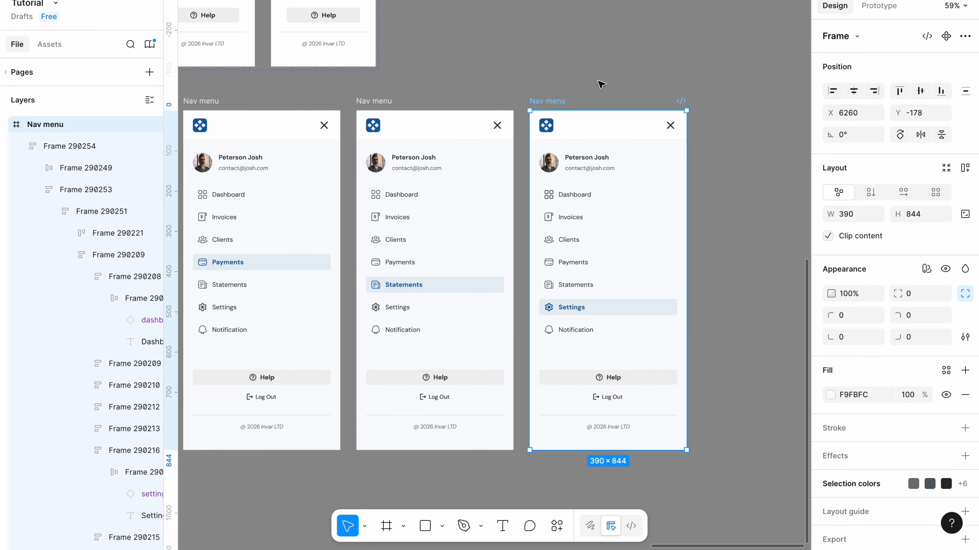
key(ctrl+d)
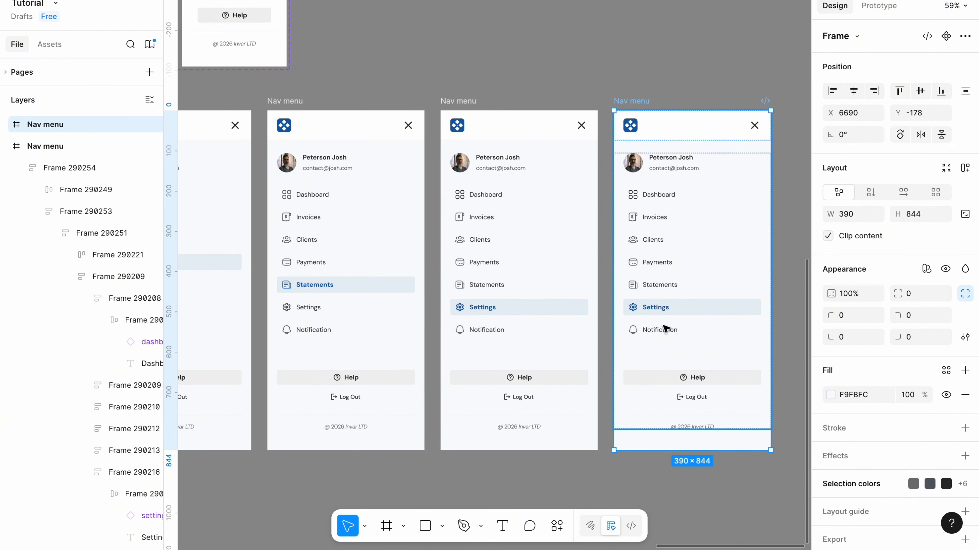
double_click(665, 337)
double_click(666, 337)
double_click(665, 336)
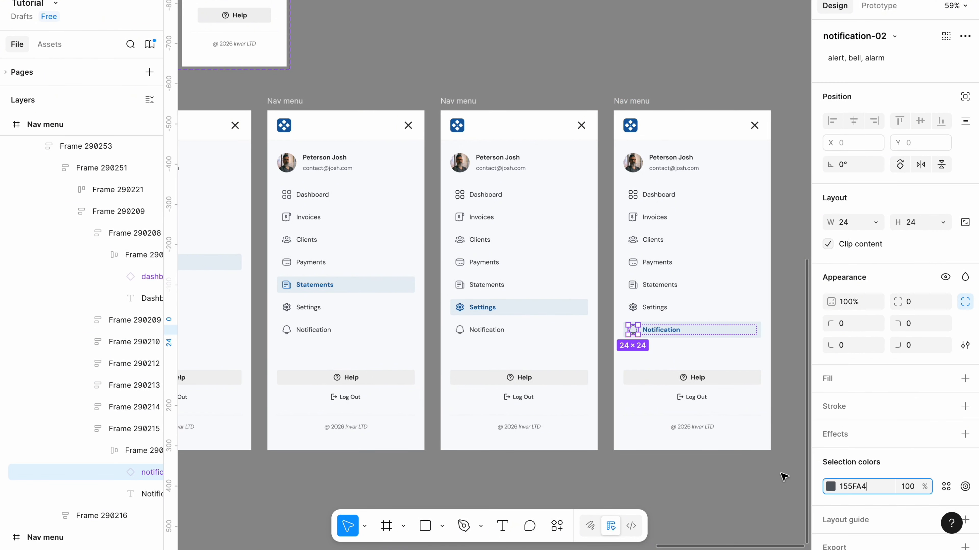
click(767, 470)
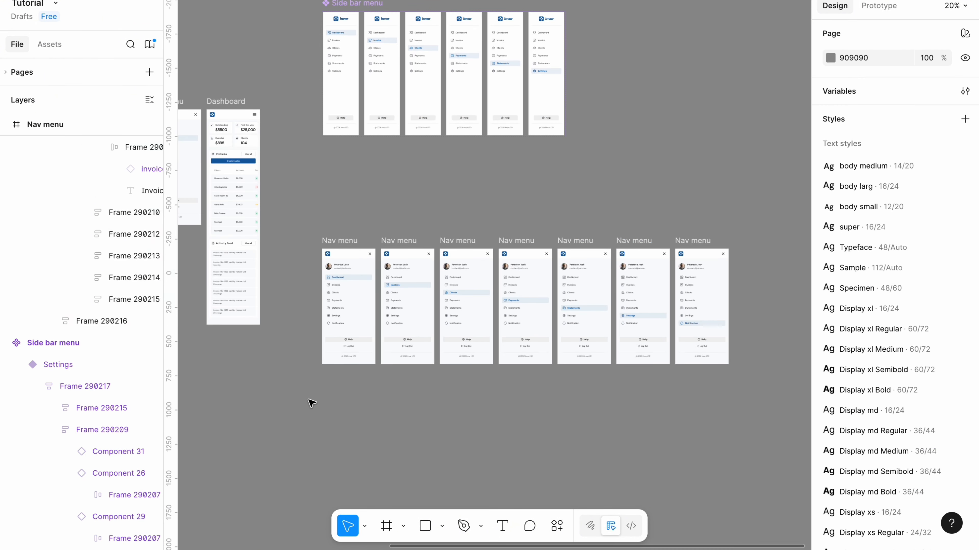
Combine all seven mobile Nav menu frames into one component set.
drag(312, 403, 768, 212)
click(930, 36)
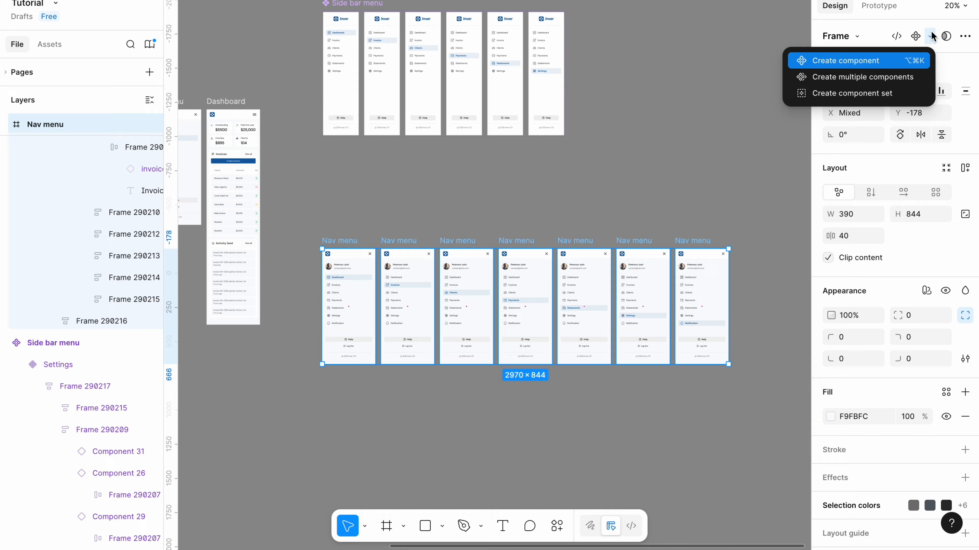
click(832, 94)
Set Property 1 of the first Nav menu variant to "Dashboard".
click(361, 296)
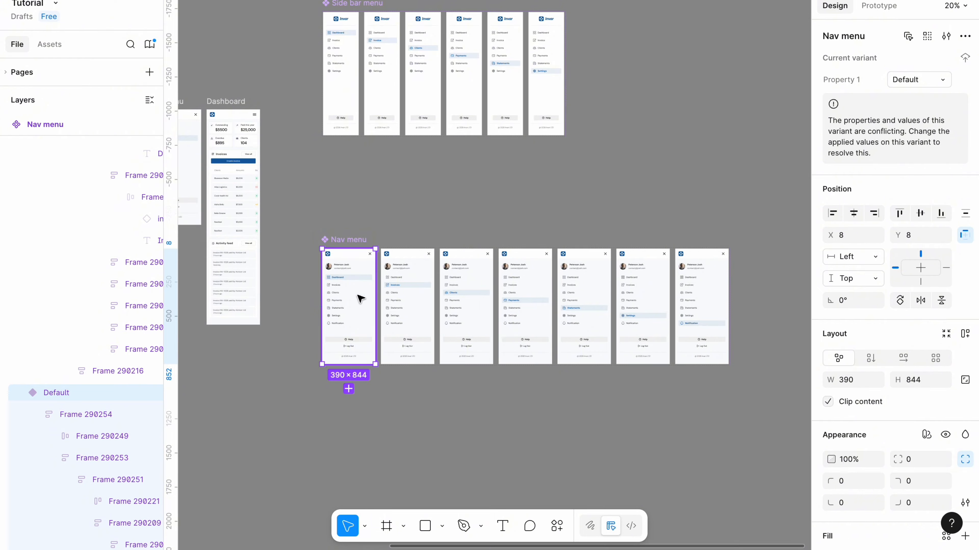
click(931, 84)
key(BackSpace)
text(Dashboard)
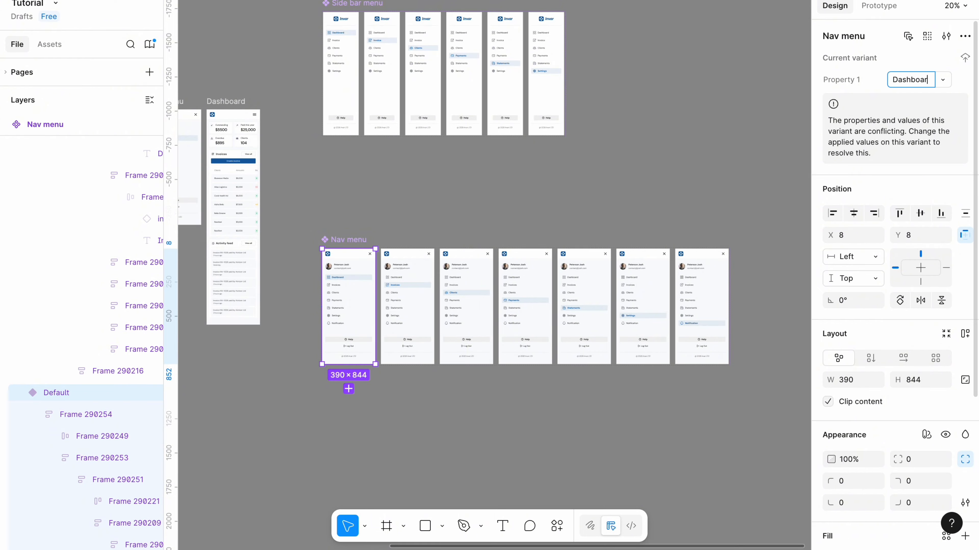
scroll(412, 291, up, 5)
Set Property 1 of the second Nav menu variant to "Invoices".
click(412, 291)
click(904, 79)
key(BackSpace)
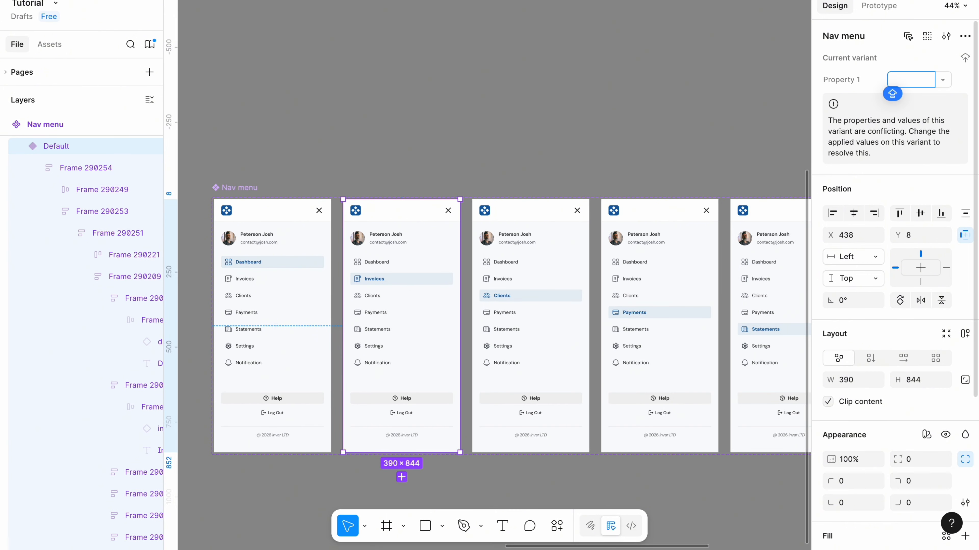
text(Invoice)
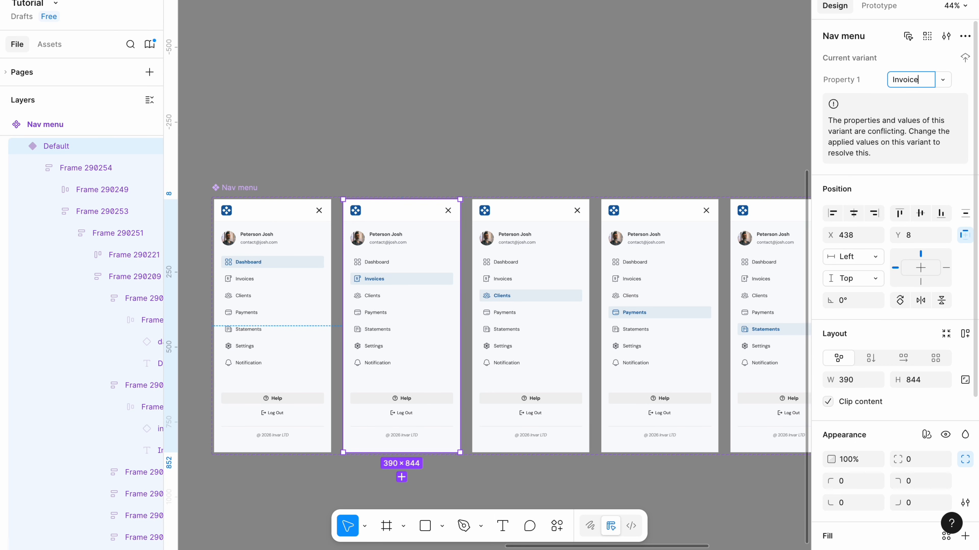
text(s)
Set Property 1 of the third Nav menu variant to "Clients".
click(530, 295)
click(918, 83)
text(Clients)
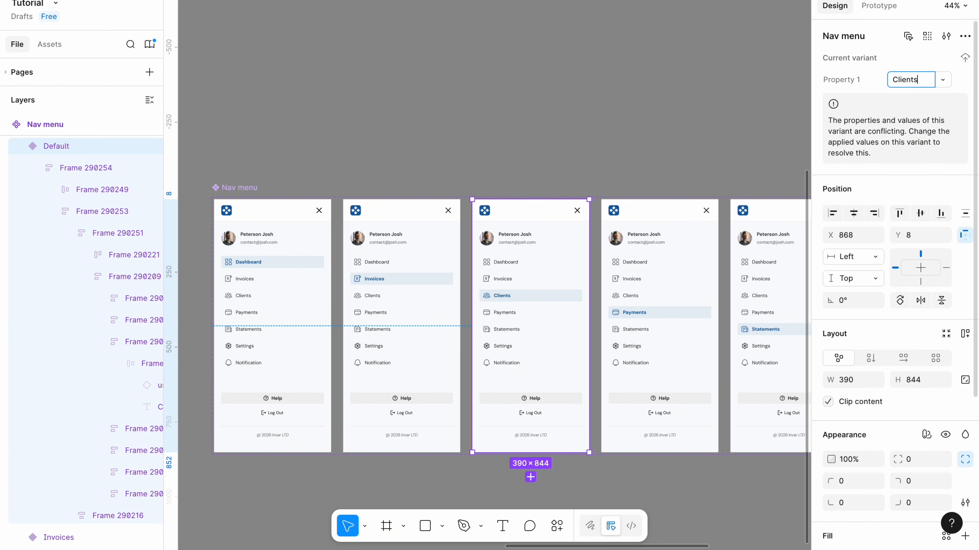
click(671, 84)
Set Property 1 of the Nav menu variant with Payments highlighted to "Payments".
scroll(671, 85, right, 3)
click(534, 300)
click(909, 80)
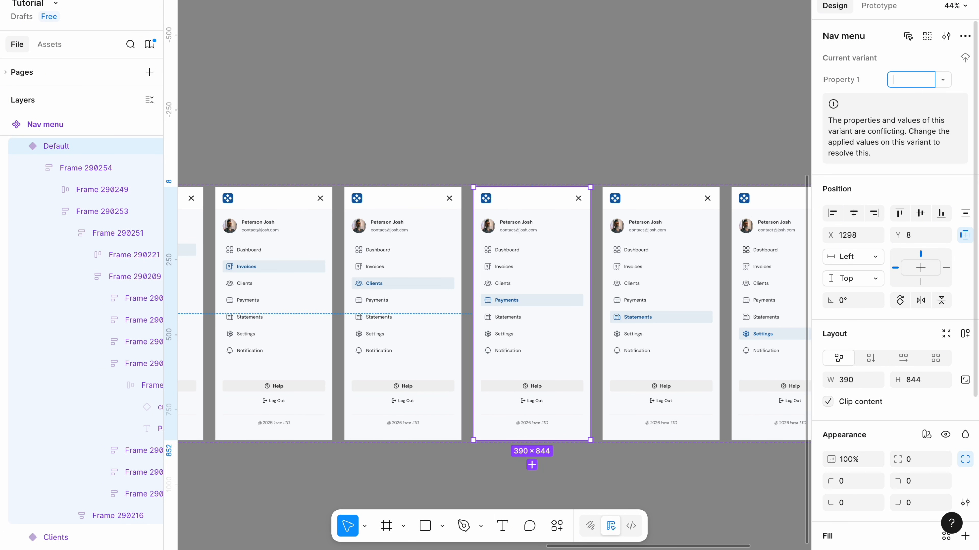
text(Payments)
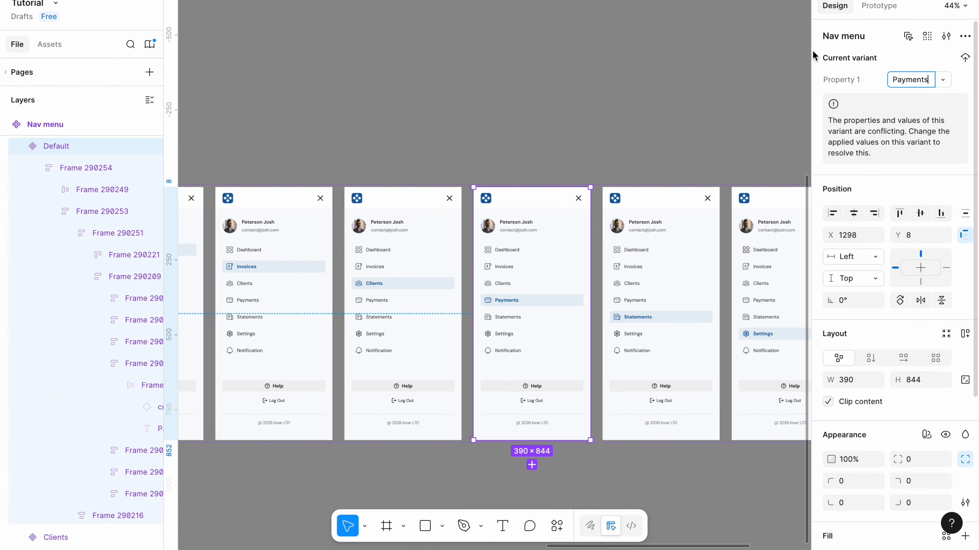
Set Property 1 of the fifth and sixth Nav menu variants to "Statements" and "Settings".
click(661, 296)
click(910, 80)
text(State)
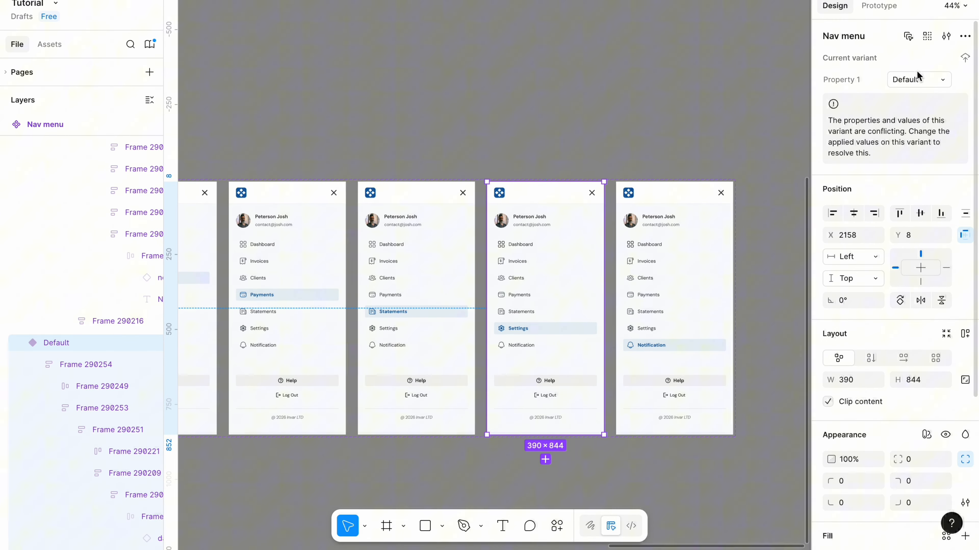
click(917, 76)
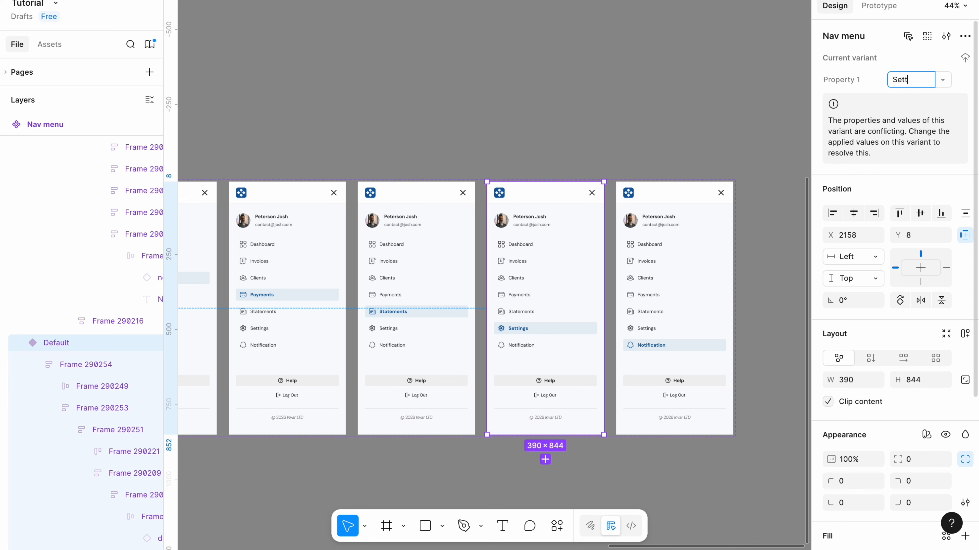
Set Property 1 of the last Nav menu variant to "Notification".
click(908, 83)
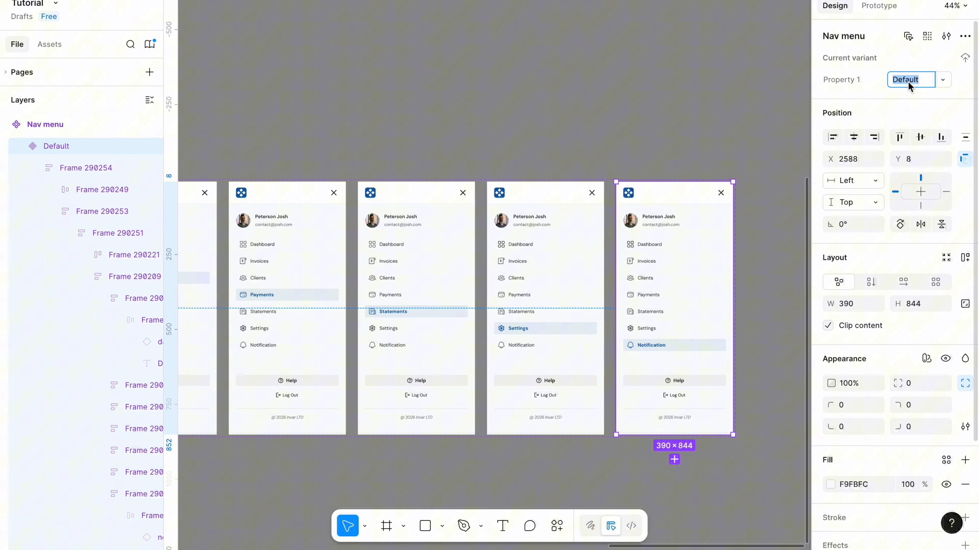
key(BackSpace)
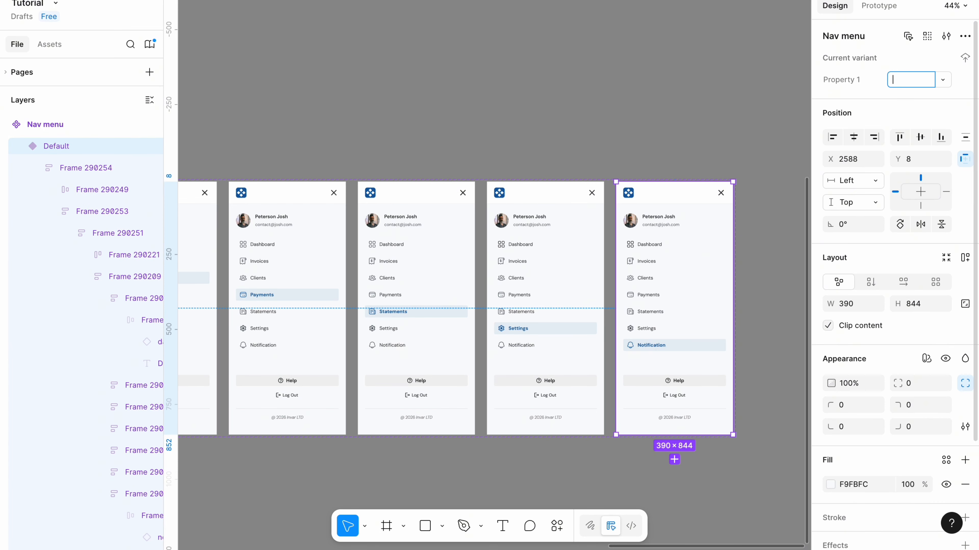
text(Notification)
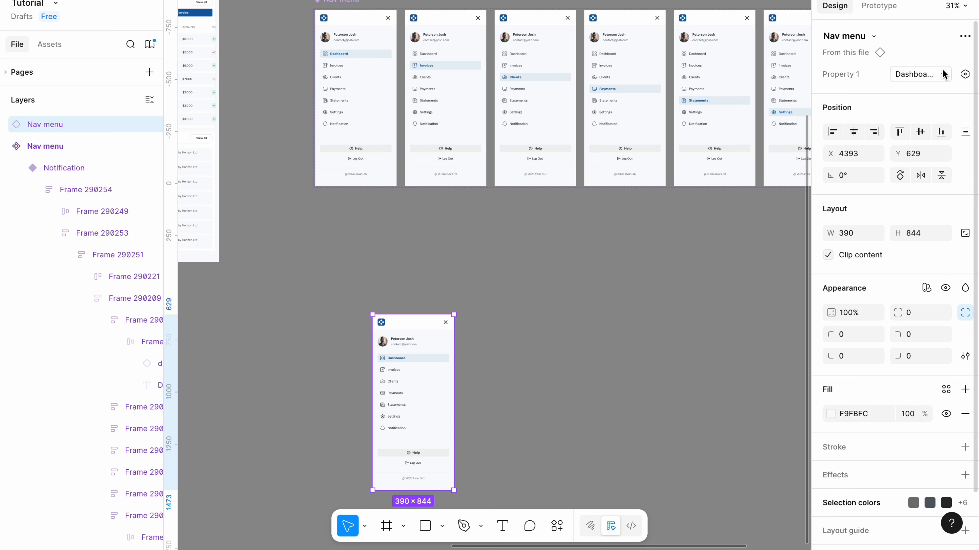
Test the Nav menu instance below the component set by switching Property 1 to Invoices and Payments.
click(943, 74)
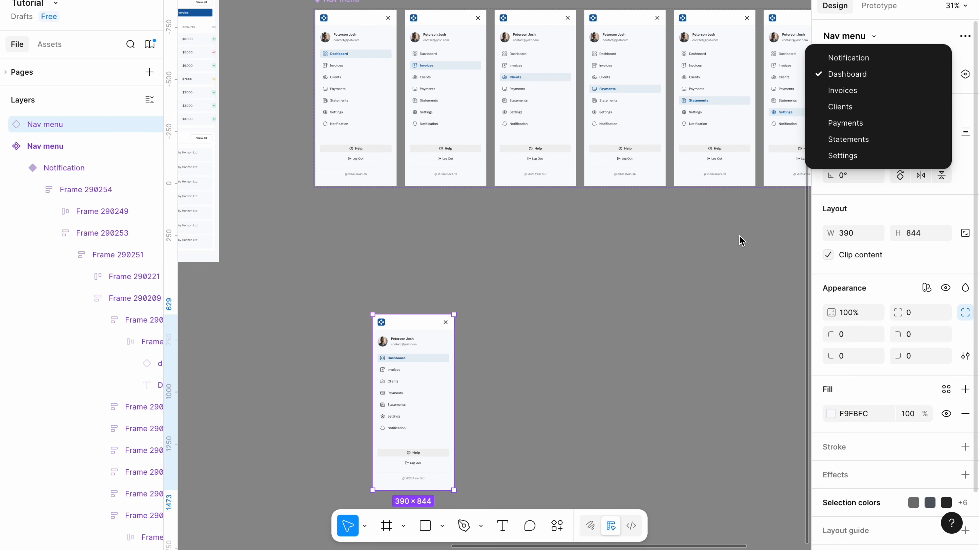
click(850, 93)
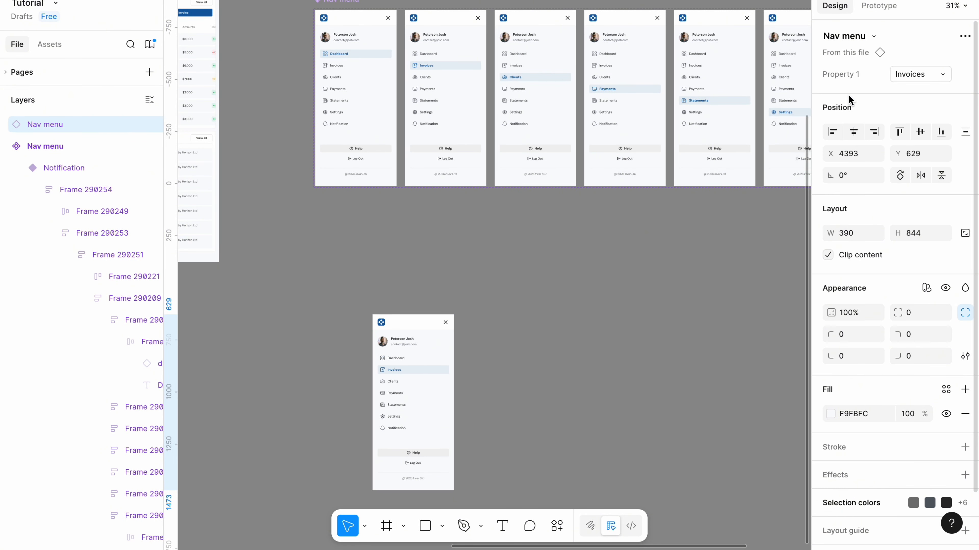
click(911, 74)
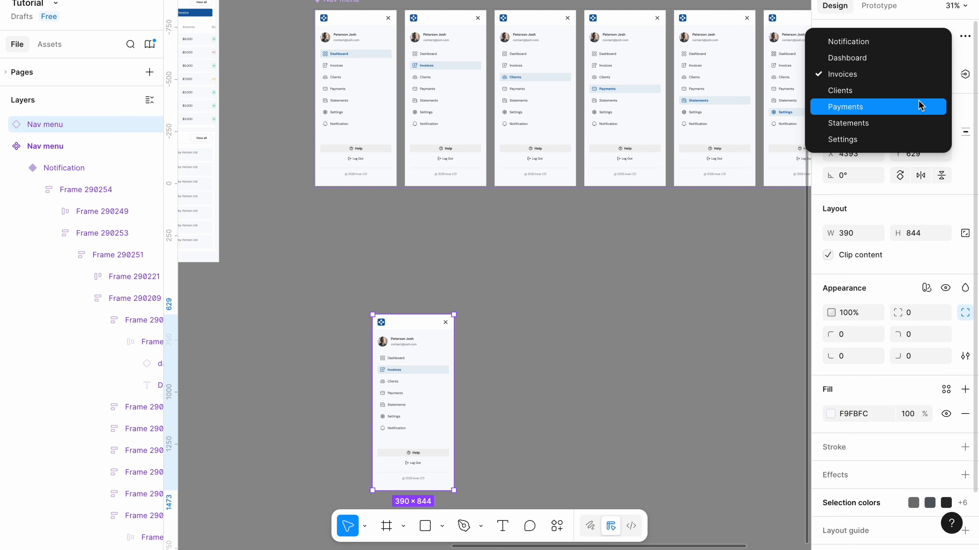
click(903, 112)
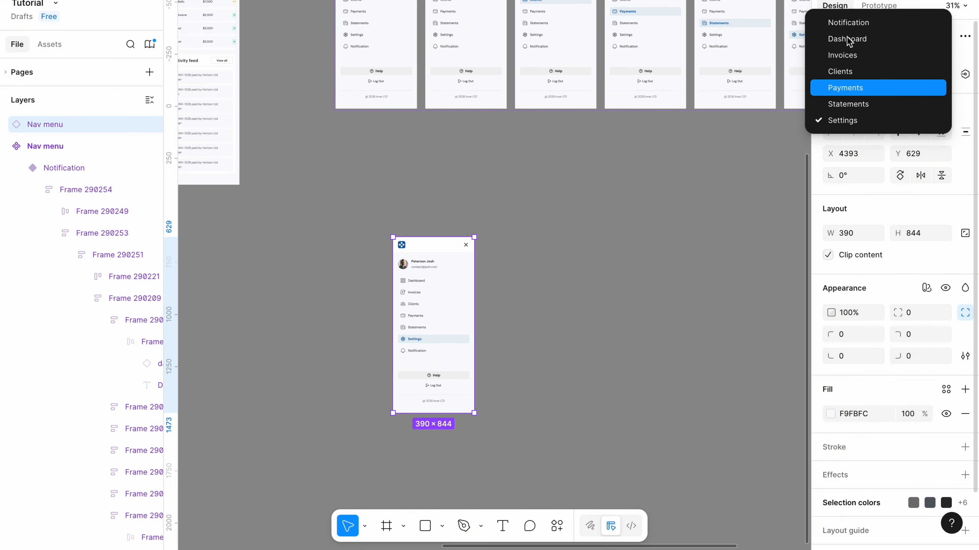